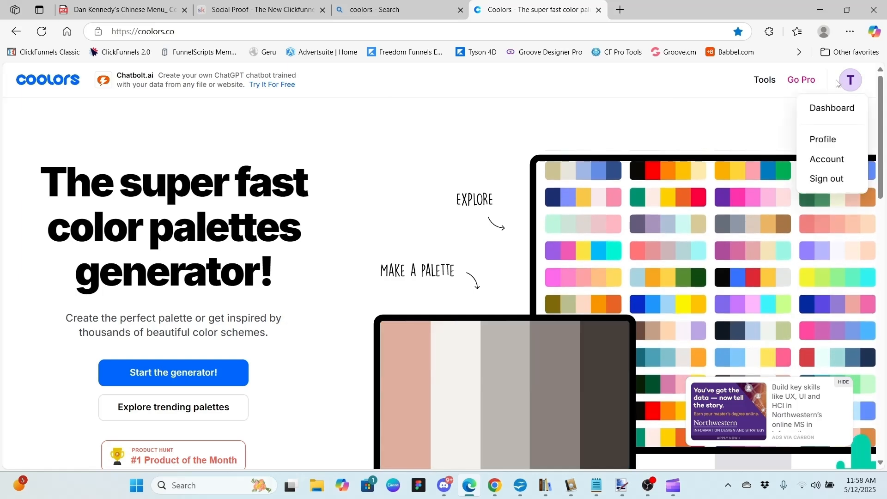
# Step: View the saved palettes in the account dashboard, and return to the Coolors home page
pyautogui.moveTo(764, 79)
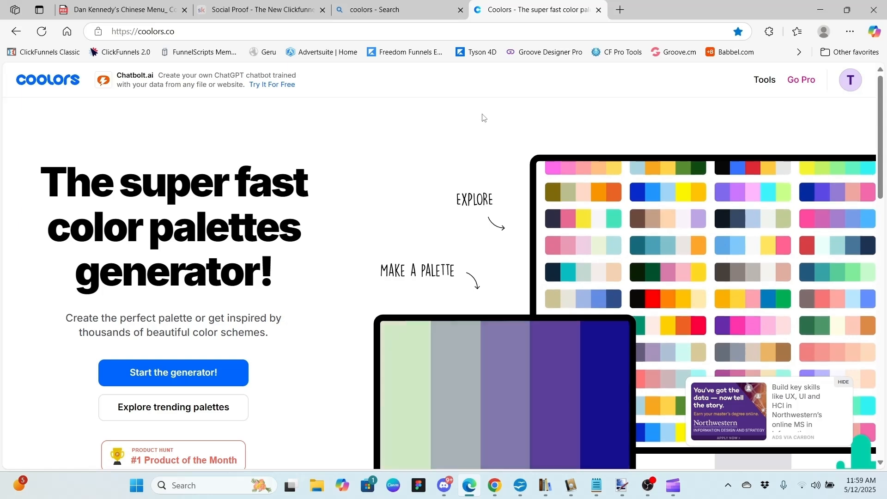
pyautogui.moveTo(852, 92)
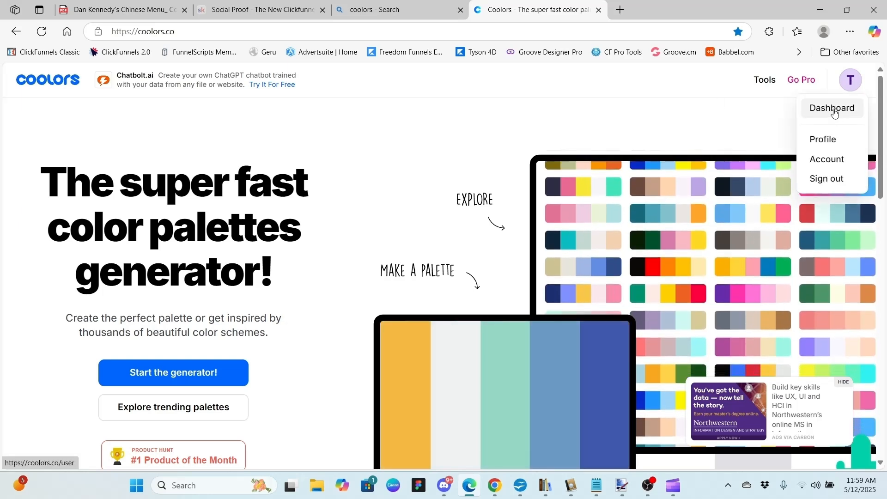
pyautogui.click(835, 111)
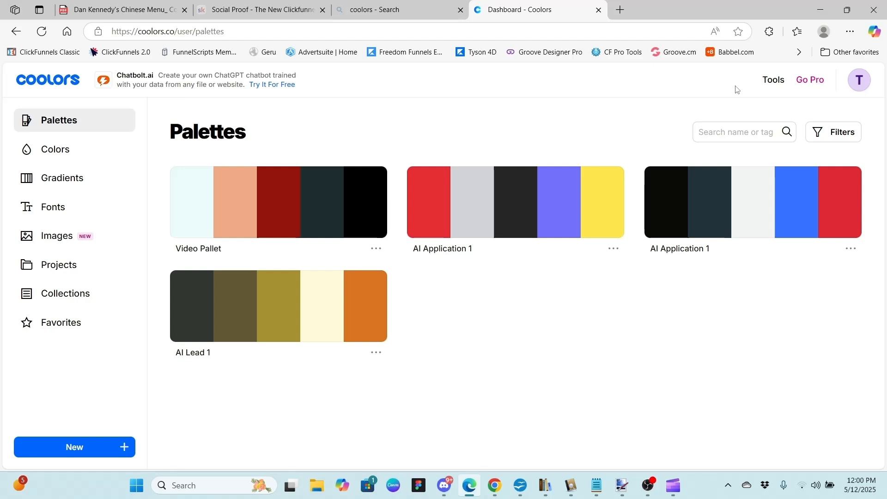
pyautogui.click(43, 82)
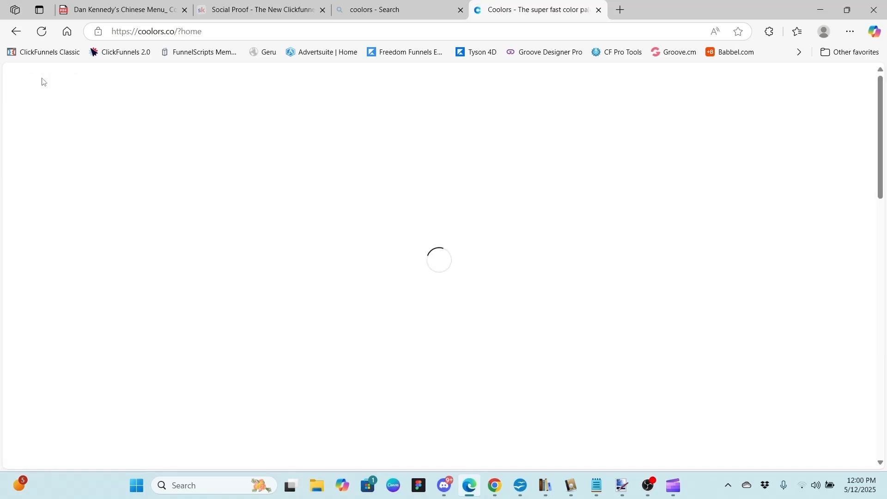
# Step: Open Explore Palettes and browse the trending color palettes
pyautogui.moveTo(764, 74)
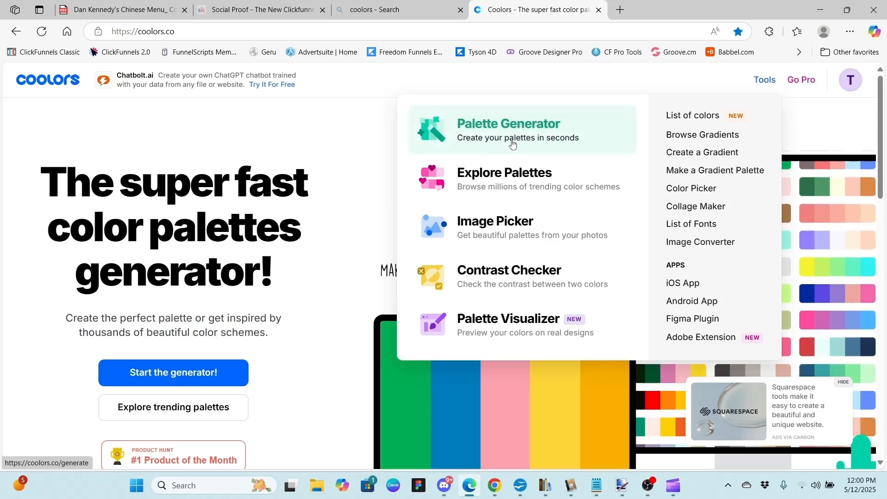
pyautogui.click(515, 177)
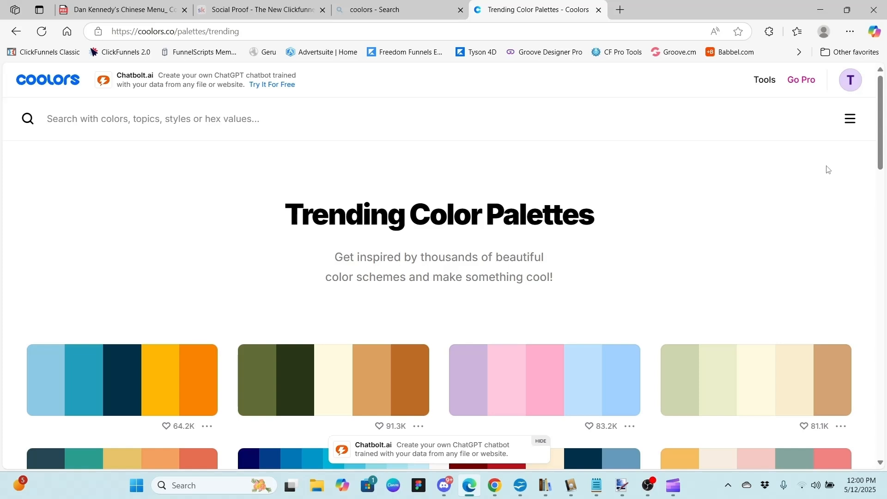
pyautogui.scroll(-15, 823, 181)
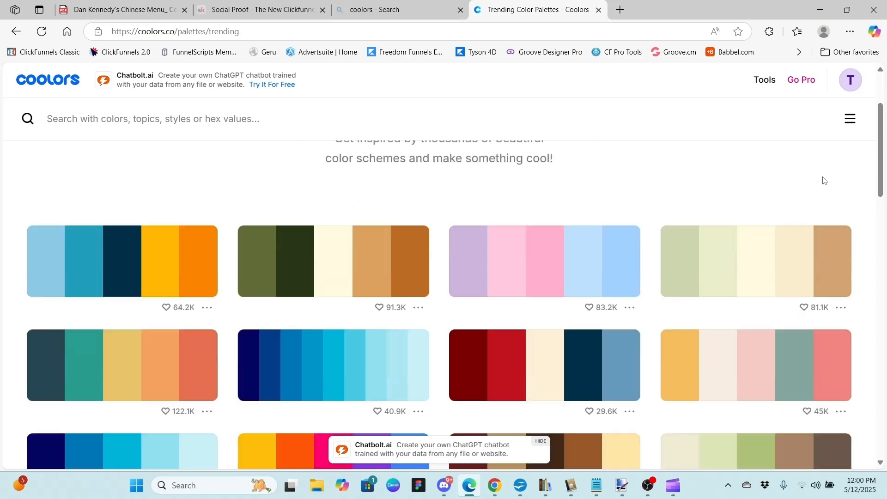
pyautogui.scroll(-10, 824, 181)
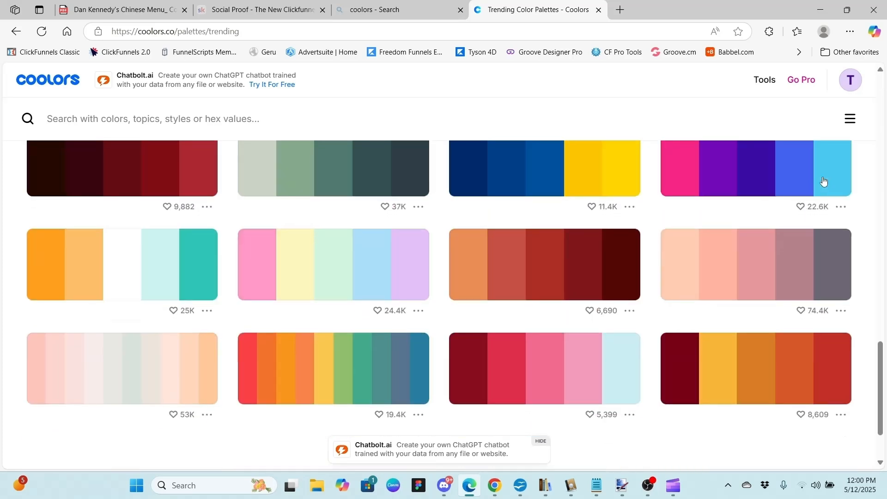
pyautogui.scroll(10, 824, 180)
pyautogui.scroll(15, 824, 181)
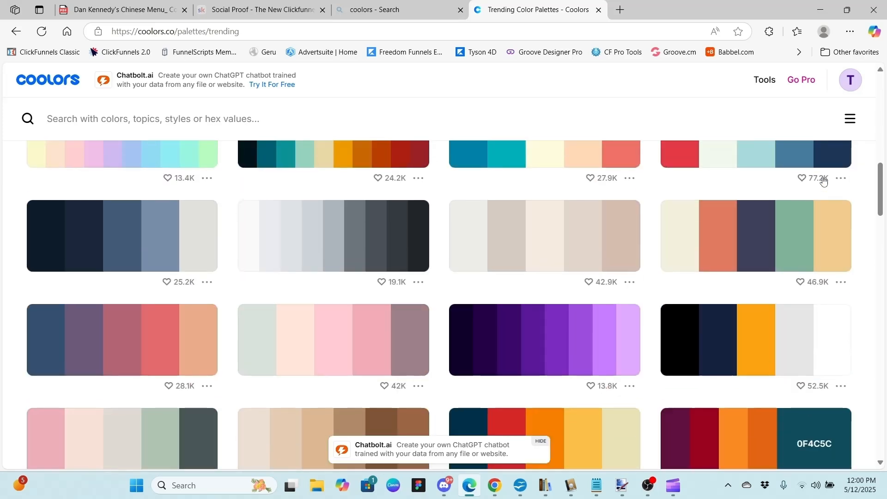
pyautogui.scroll(1, 825, 181)
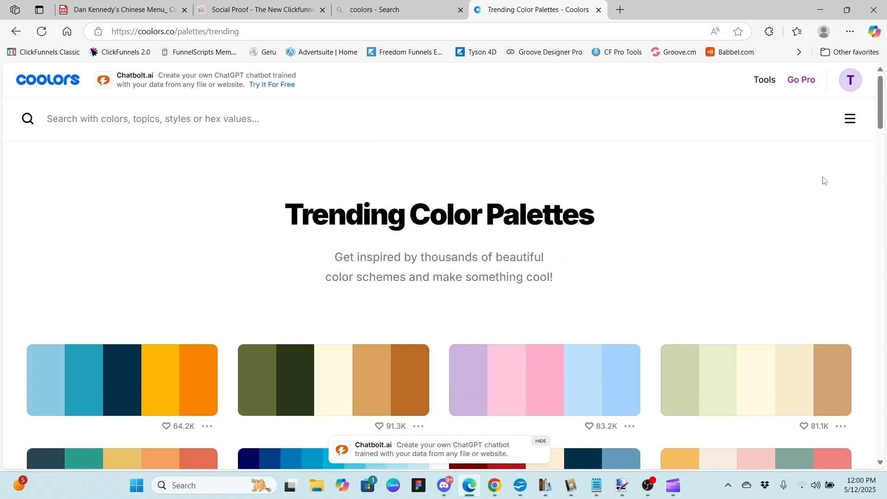
pyautogui.scroll(-2, 825, 181)
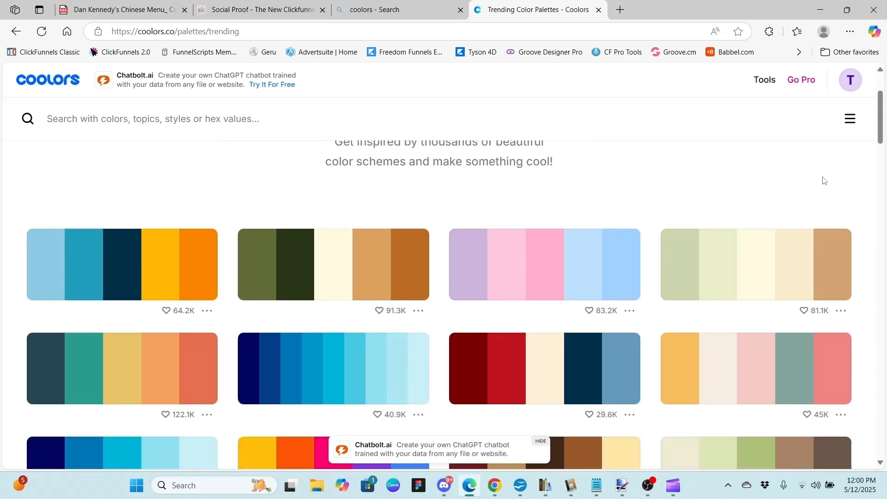
pyautogui.scroll(-1, 824, 181)
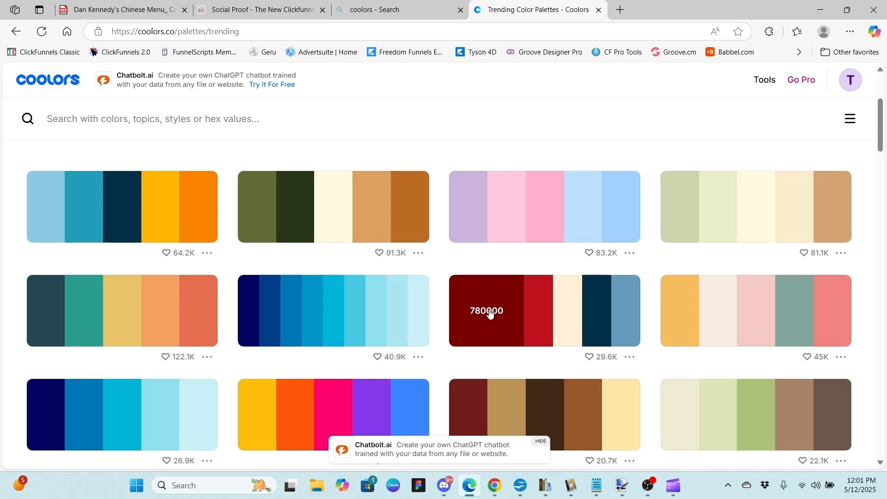
# Step: Copy the color 780000 from the dark red, cream and blue trending palette, and open that palette in the generator
pyautogui.click(490, 314)
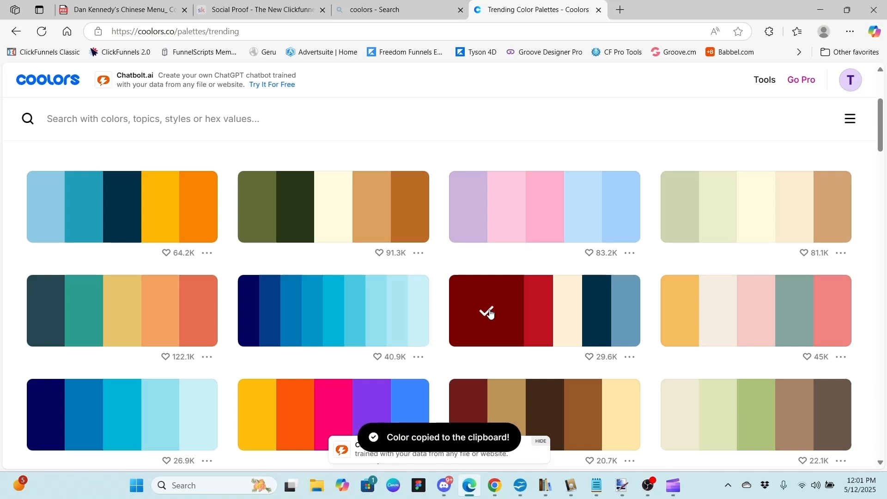
pyautogui.click(630, 357)
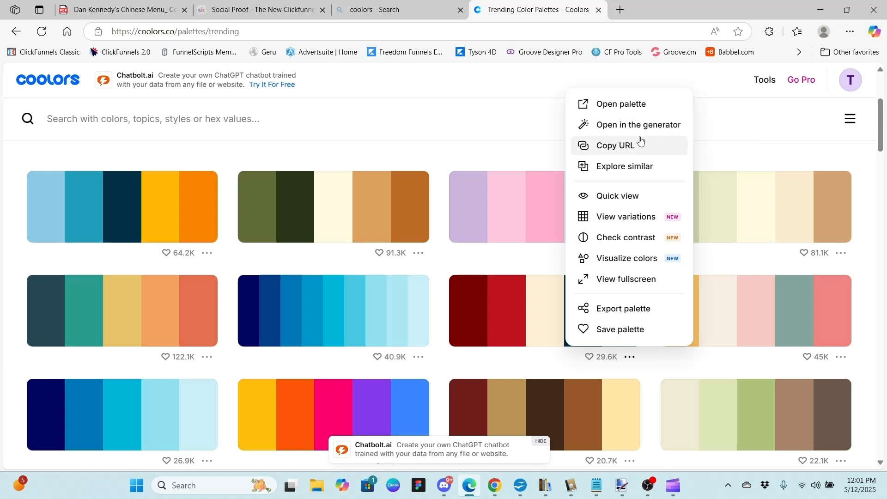
pyautogui.click(604, 127)
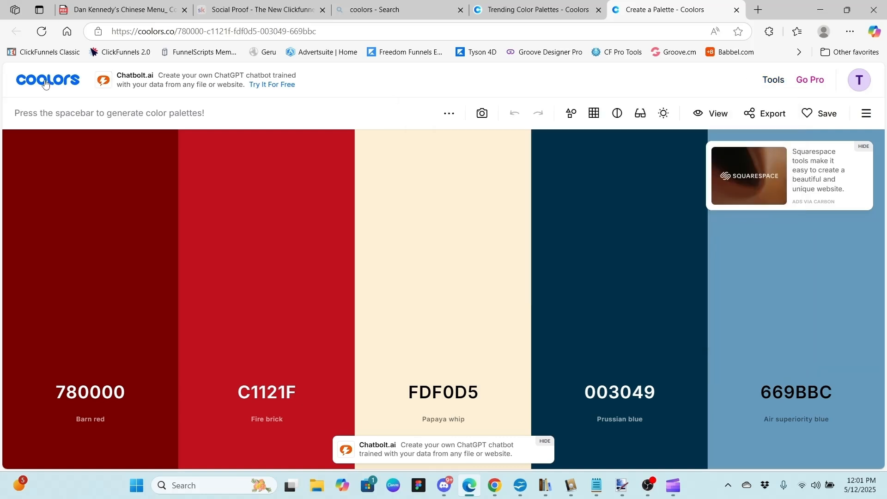
# Step: Return to the home page and start the Palette Generator with a fresh palette
pyautogui.click(45, 82)
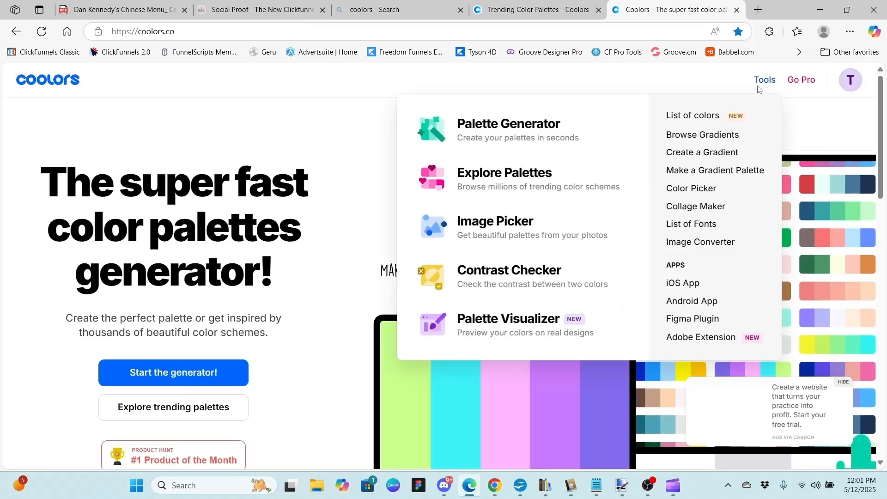
pyautogui.click(505, 124)
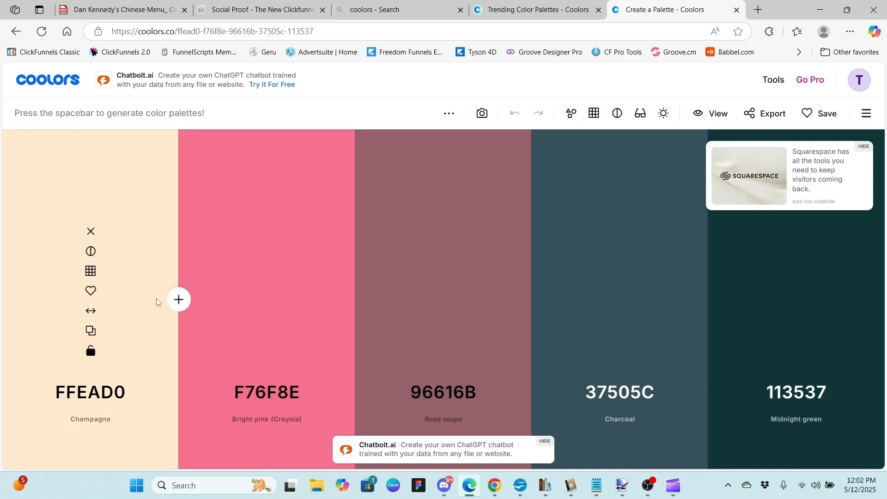
pyautogui.moveTo(664, 237)
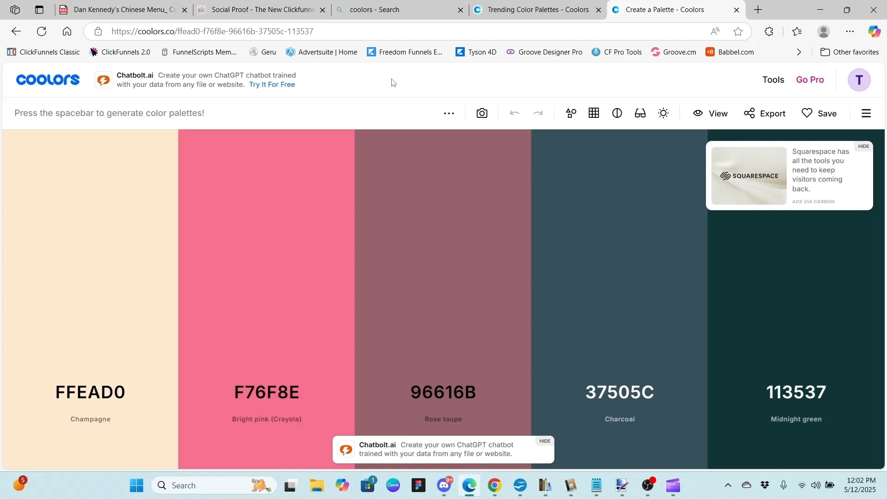
# Step: Generate two new random palettes, undo the last one and redo it
pyautogui.press('space')
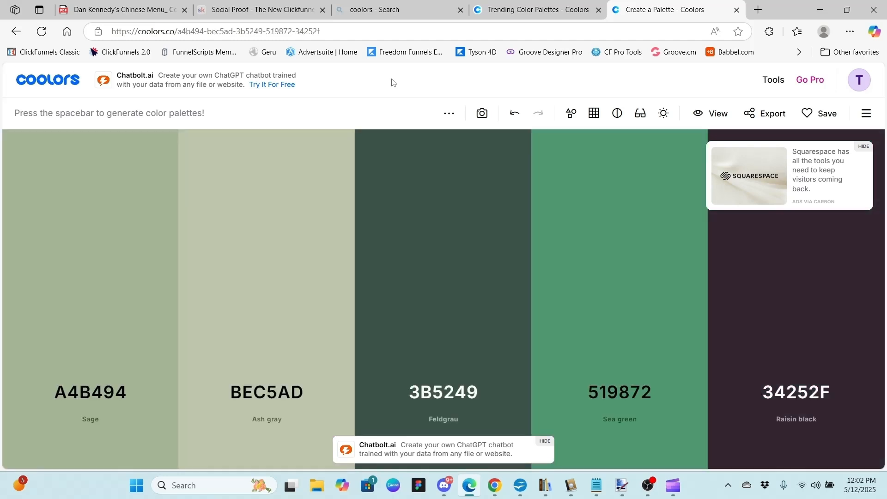
pyautogui.press('space')
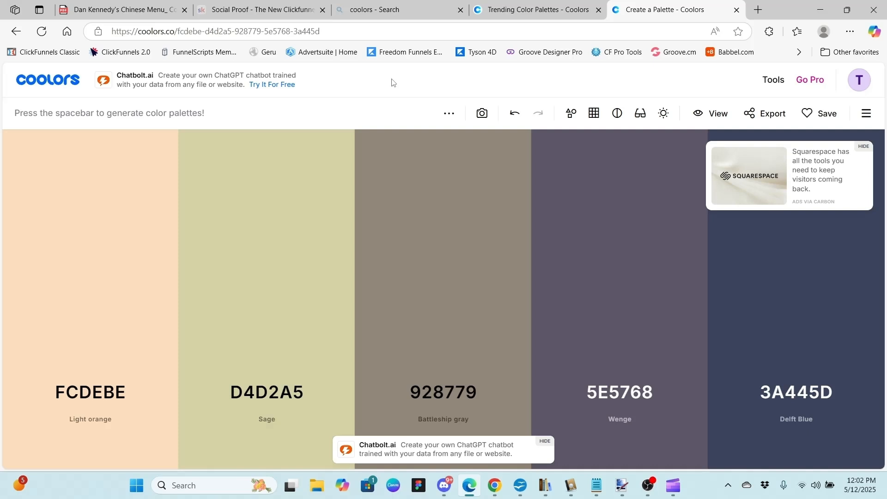
pyautogui.click(519, 120)
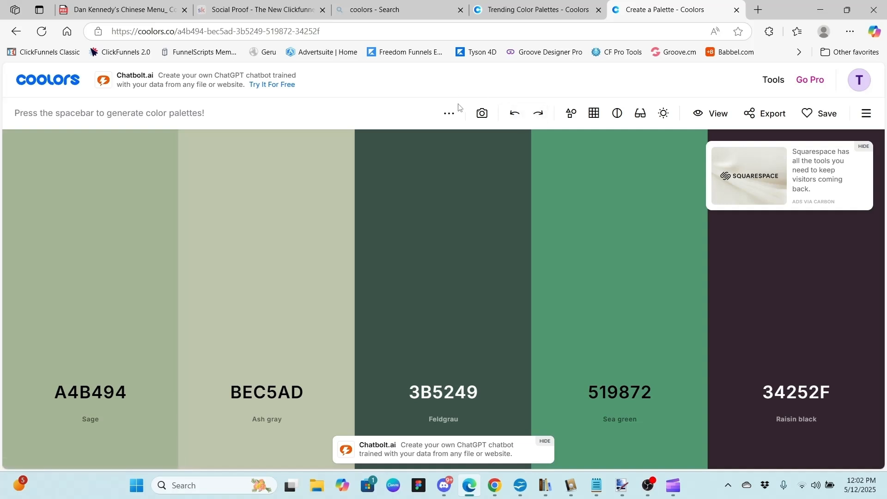
pyautogui.click(539, 116)
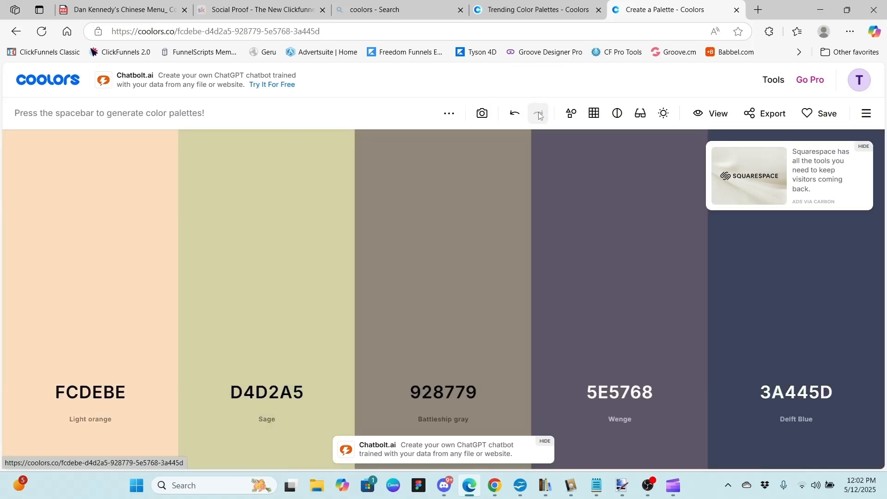
# Step: Keep generating random palettes until reaching the one with 11151C, 212D40, 364156, 7D4E57 and D66853
pyautogui.press('space')
pyautogui.press('space')
pyautogui.press('space')
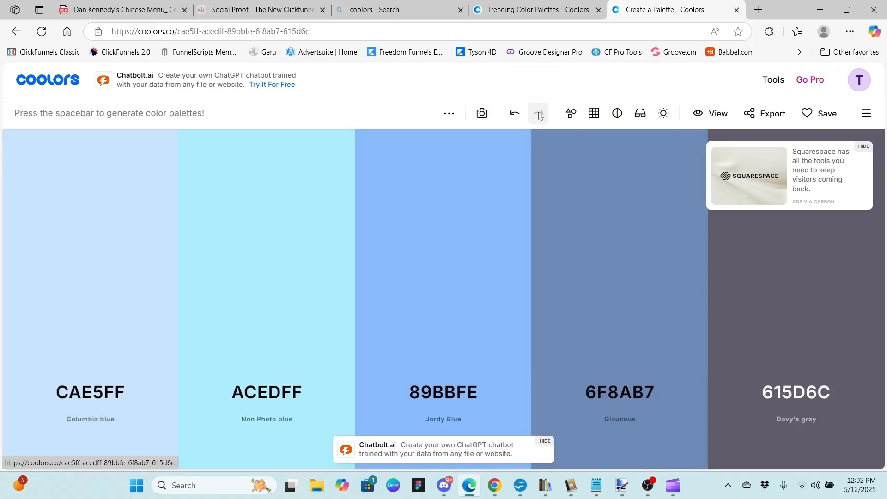
pyautogui.press('space')
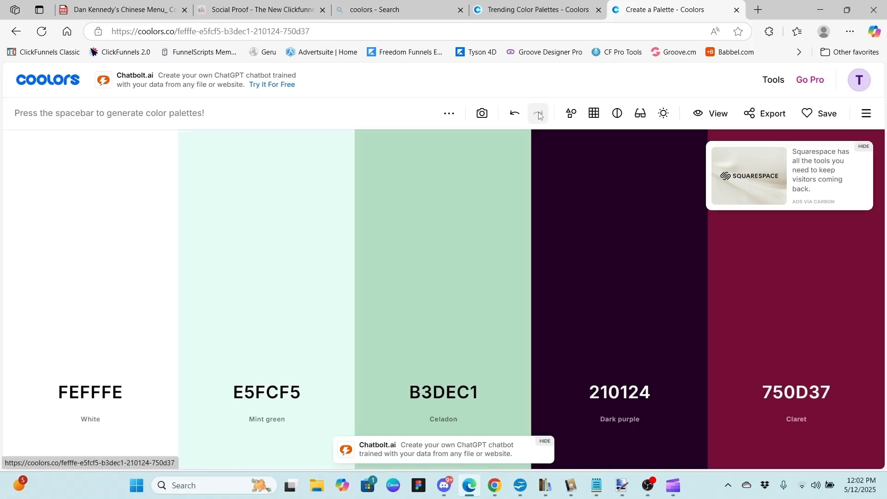
pyautogui.press('space')
pyautogui.press('space')
pyautogui.press('space')
pyautogui.press('space')
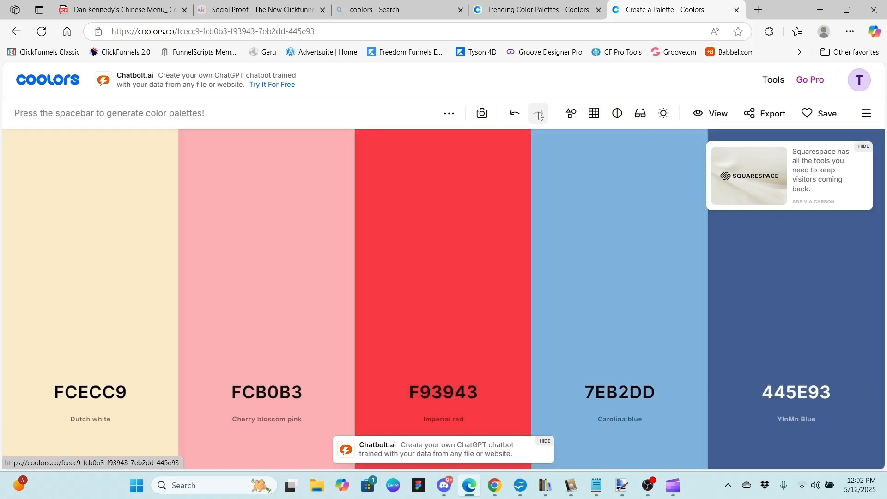
pyautogui.press('space')
pyautogui.press('space')
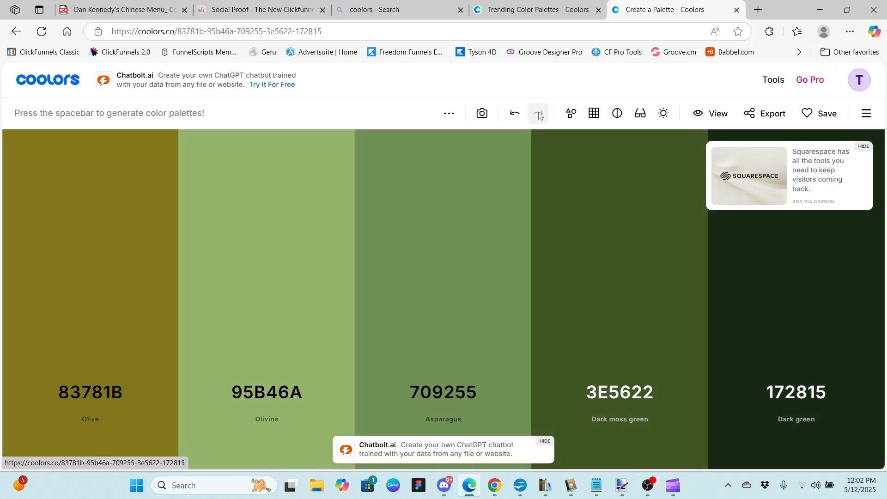
pyautogui.press('space')
pyautogui.press('space')
pyautogui.press('space')
pyautogui.press('space')
pyautogui.press('space')
pyautogui.press('space')
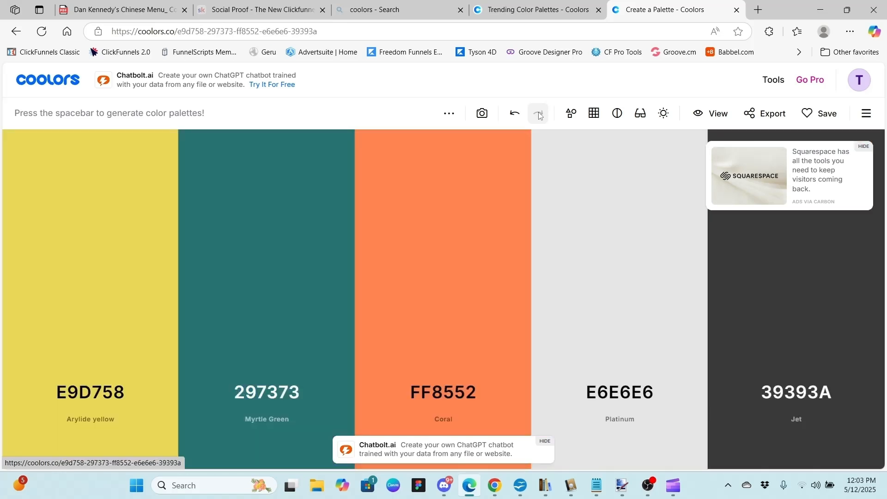
pyautogui.press('space')
pyautogui.press('space')
pyautogui.press('space')
pyautogui.press('space')
pyautogui.press('space')
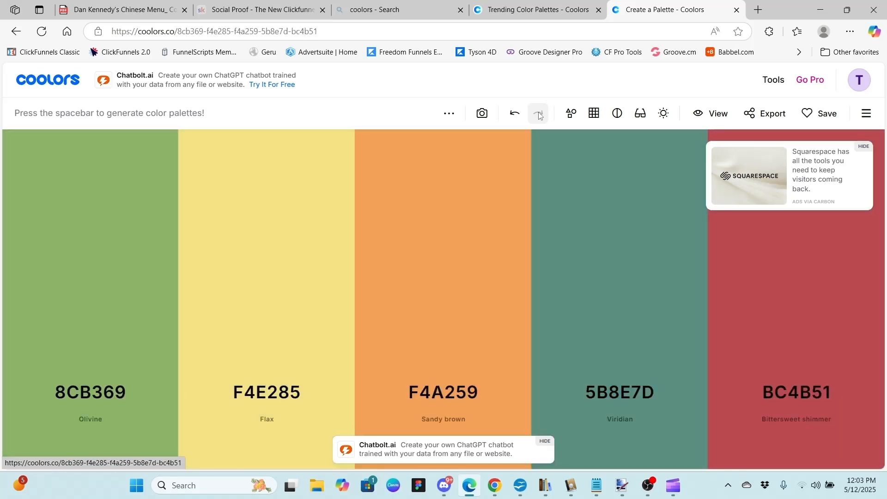
pyautogui.press('space')
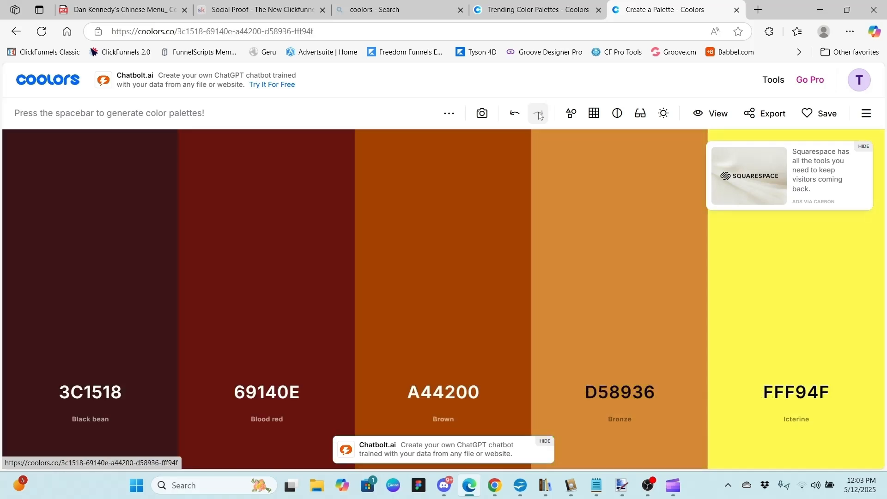
pyautogui.press('space')
pyautogui.press('space')
pyautogui.press('space')
pyautogui.press('space')
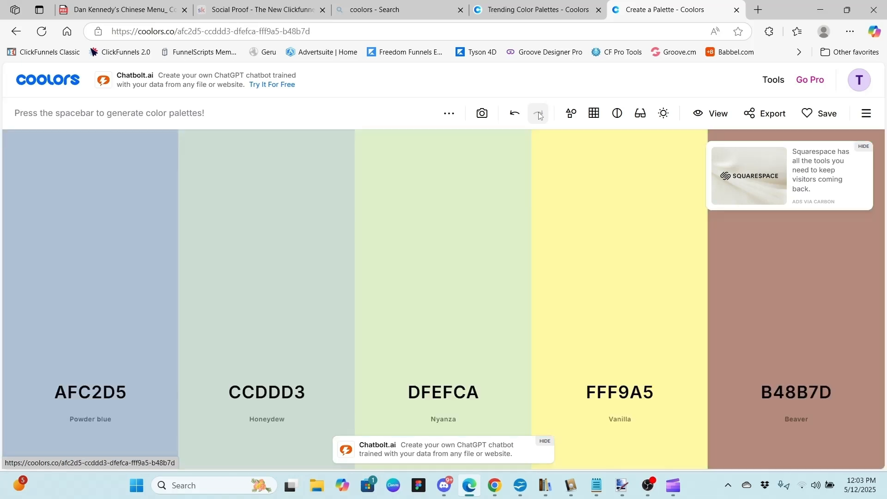
pyautogui.press('space')
pyautogui.press('space')
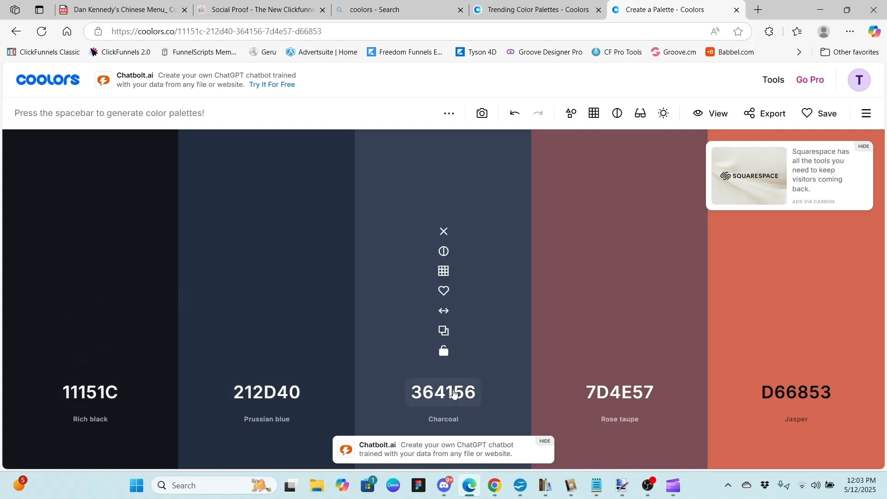
# Step: Inspect the color picker of the fourth color, 7D4E57, and close it
pyautogui.click(615, 400)
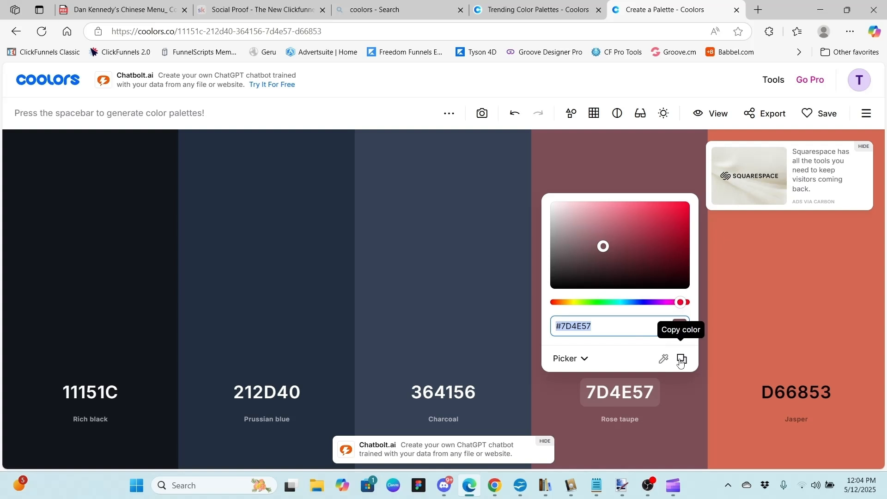
pyautogui.click(673, 422)
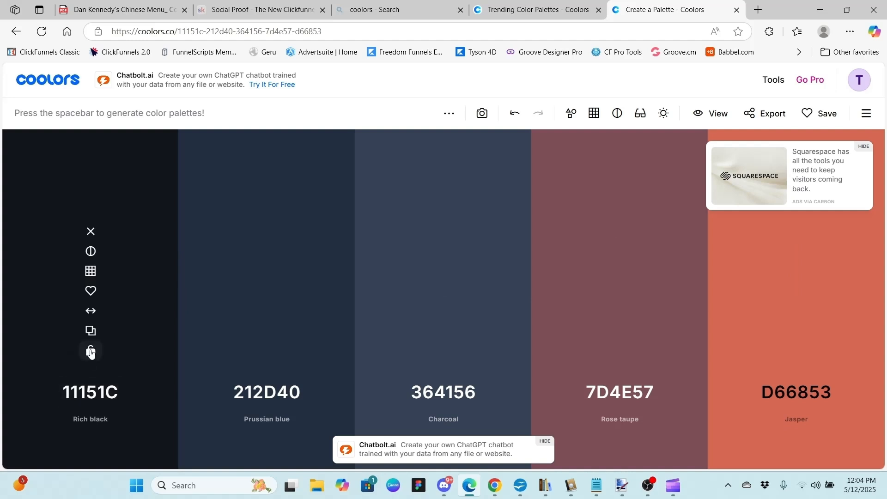
# Step: Lock the first three colors of the palette: 11151C, 212D40 and 364156
pyautogui.click(90, 351)
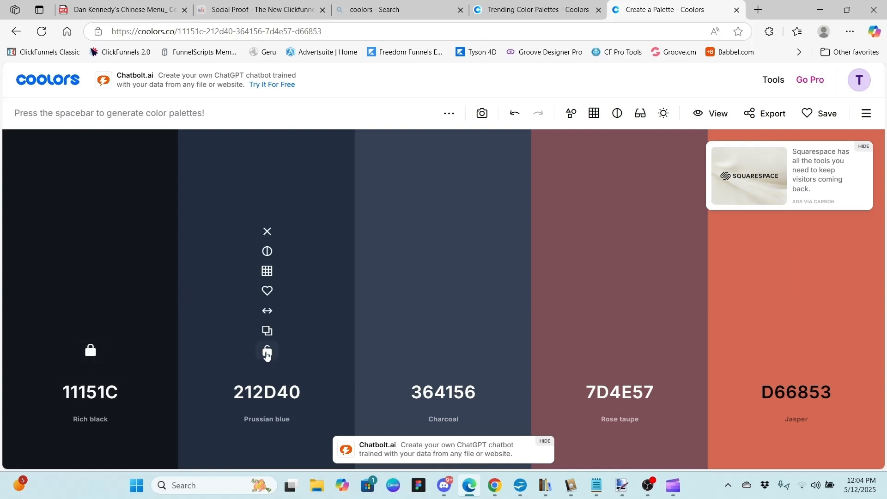
pyautogui.click(267, 352)
pyautogui.click(443, 352)
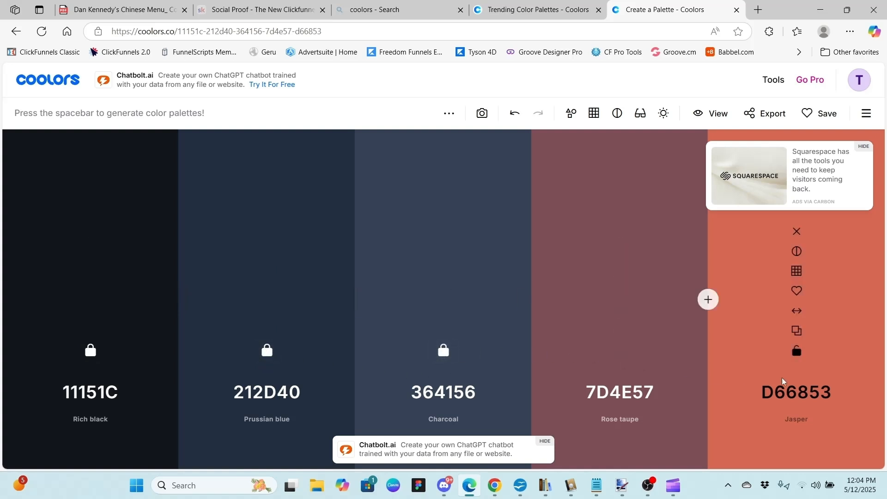
# Step: Lock the fifth color, D66853, and regenerate the unlocked fourth color until it is E8E9F3
pyautogui.click(797, 353)
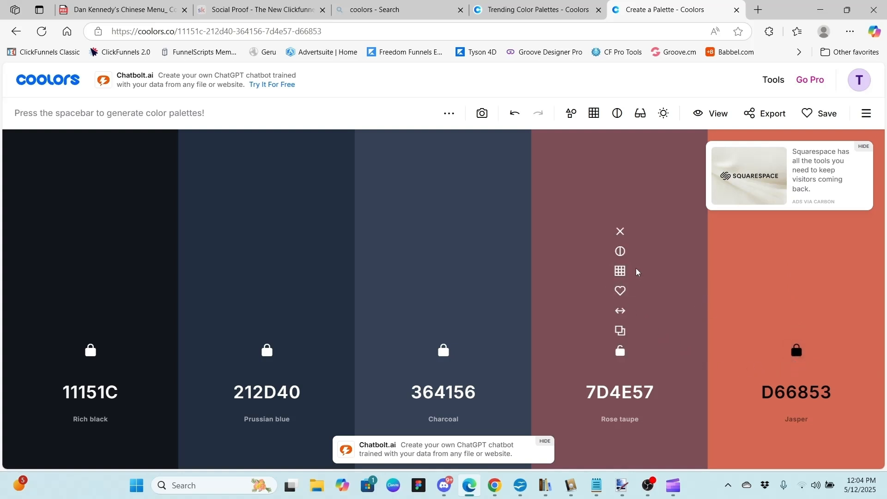
pyautogui.press('space')
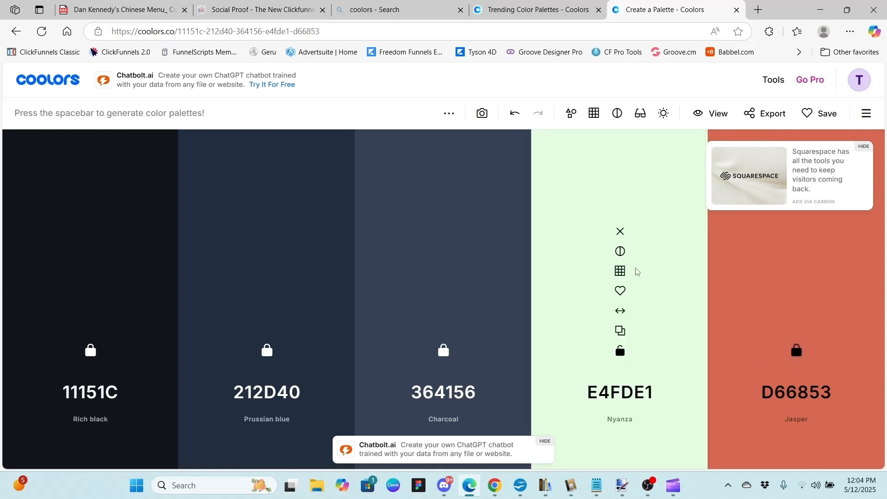
pyautogui.press('space')
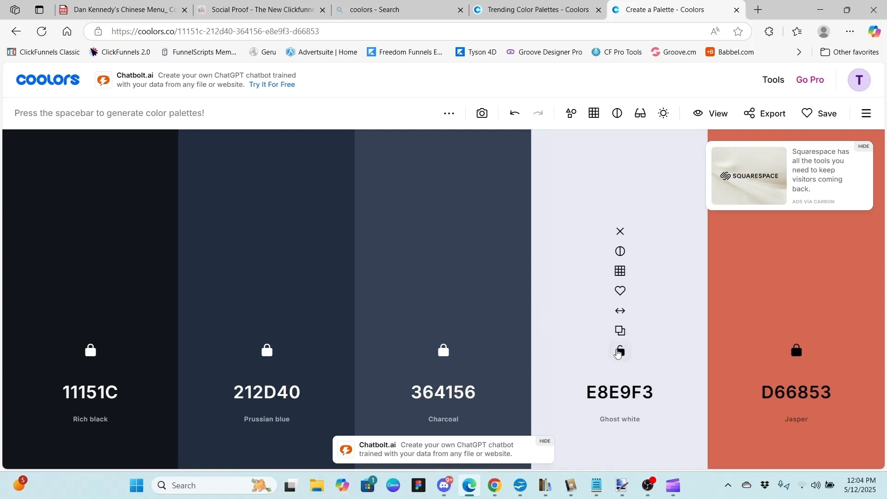
# Step: Unlock all the palette colors and move E8E9F3 to the end of the palette, after D66853
pyautogui.click(620, 351)
pyautogui.click(620, 352)
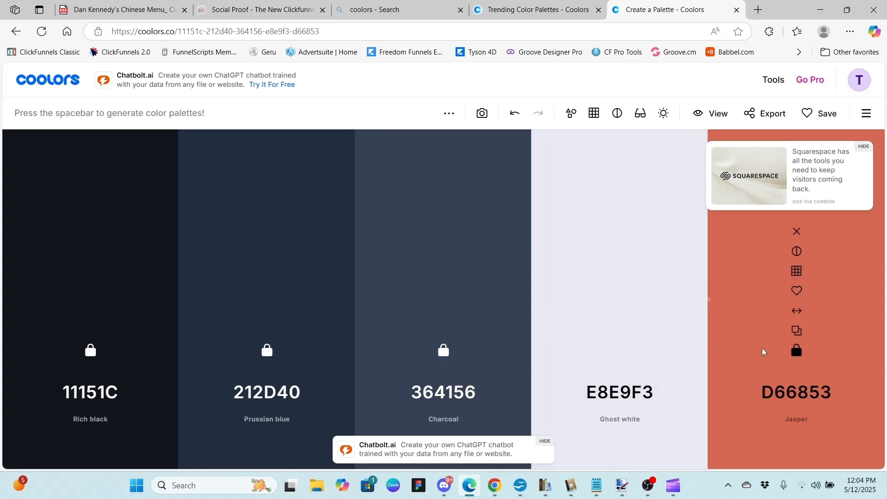
pyautogui.click(444, 352)
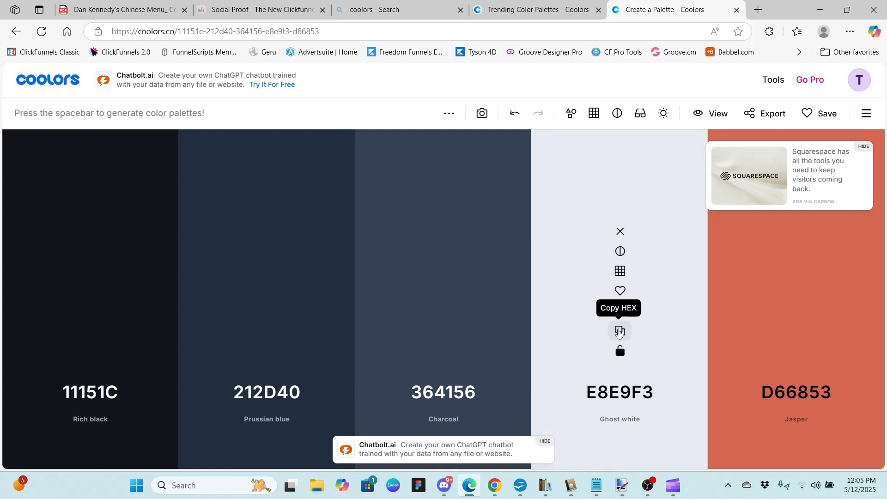
pyautogui.click(619, 330)
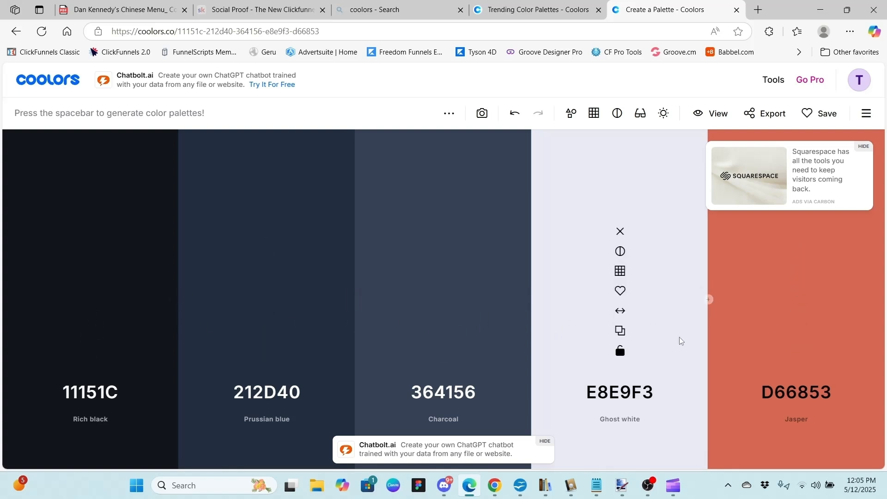
pyautogui.moveTo(620, 311); pyautogui.dragTo(817, 309)
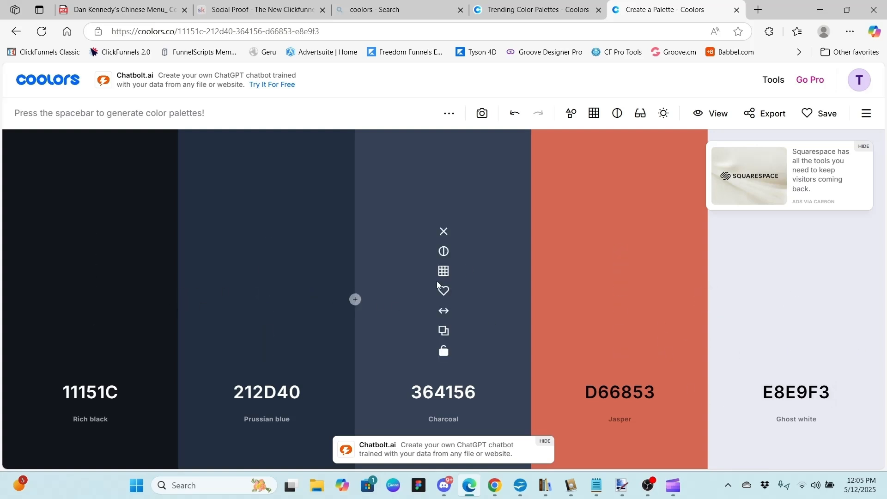
# Step: Lock all five colors of the palette: E8E9F3, D66853, 364156, 212D40 and 11151C
pyautogui.click(787, 359)
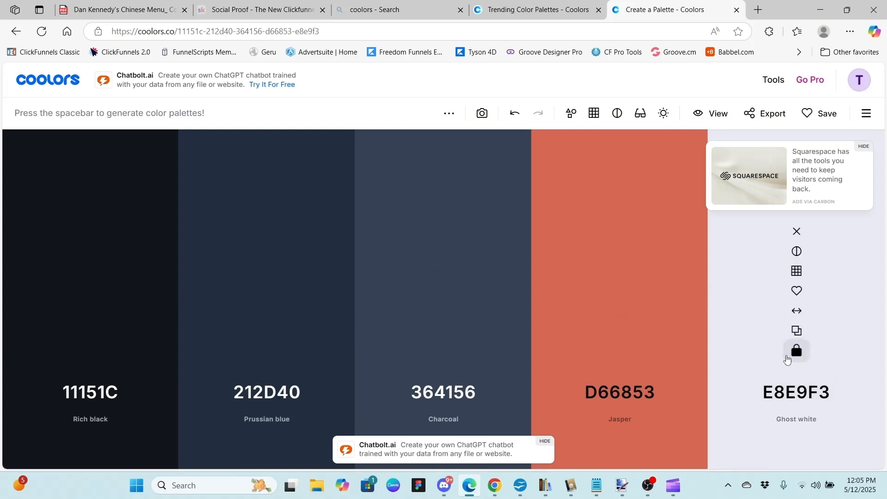
pyautogui.click(620, 353)
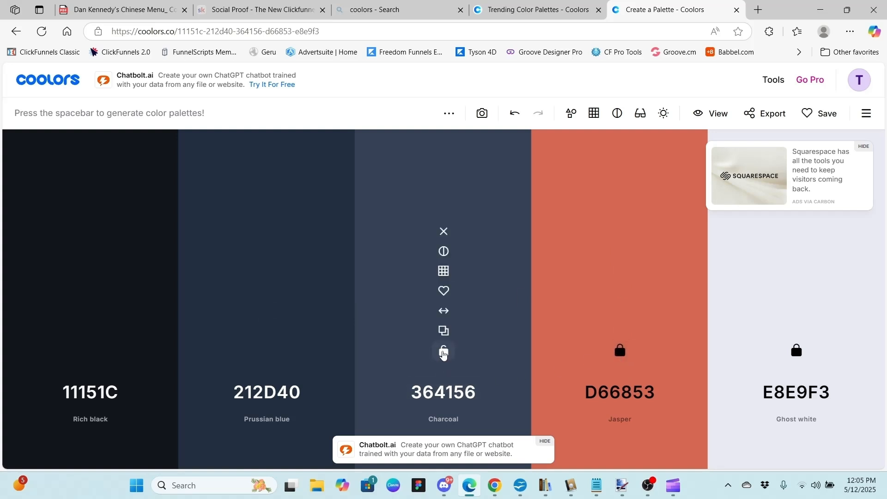
pyautogui.click(443, 354)
pyautogui.click(267, 354)
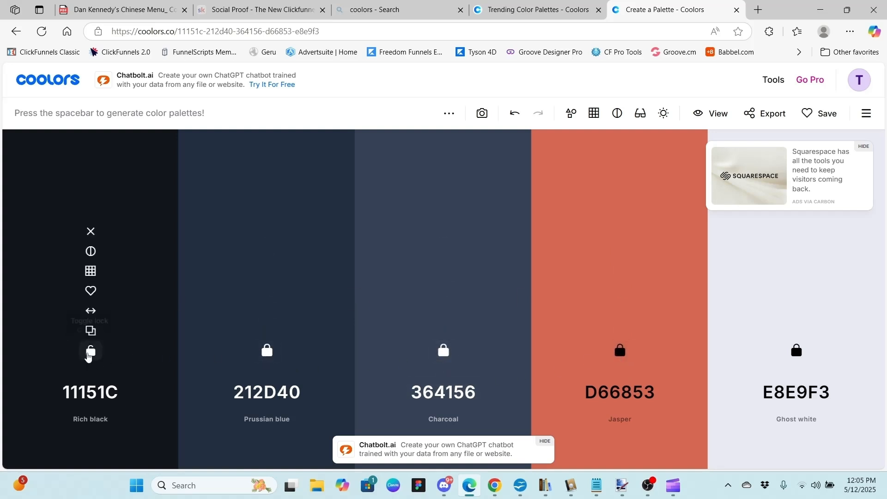
pyautogui.click(90, 353)
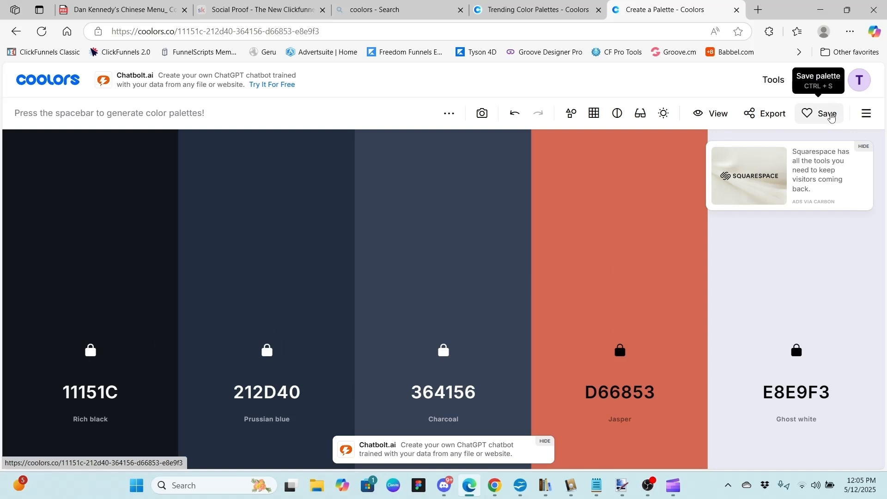
# Step: Save the palette under the name Video Palette 2
pyautogui.click(831, 117)
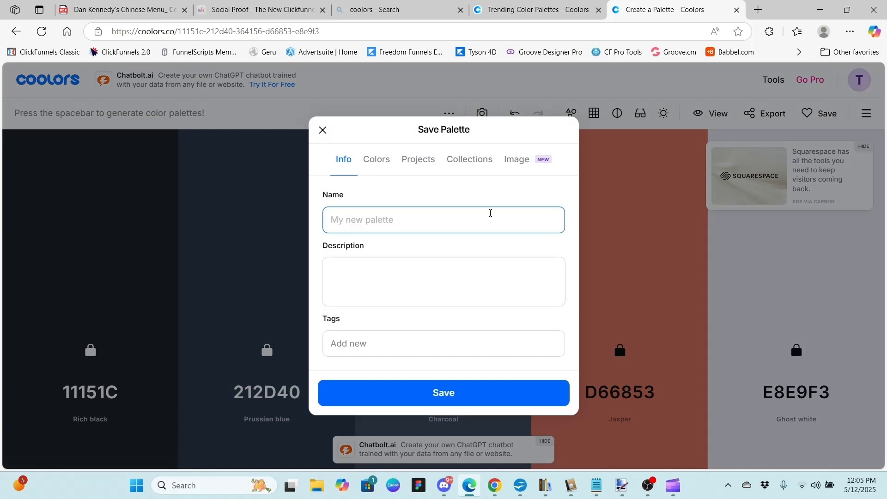
pyautogui.click(490, 213)
pyautogui.write('Video')
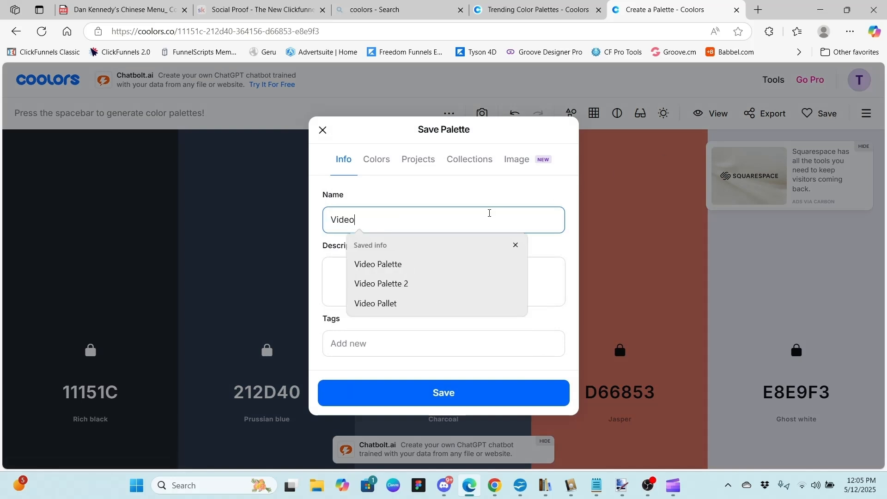
pyautogui.write(' Palette 2')
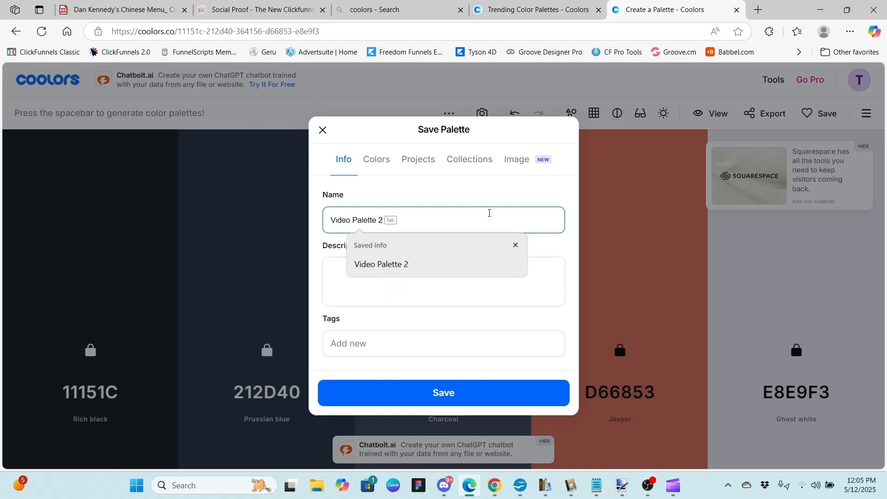
pyautogui.click(411, 265)
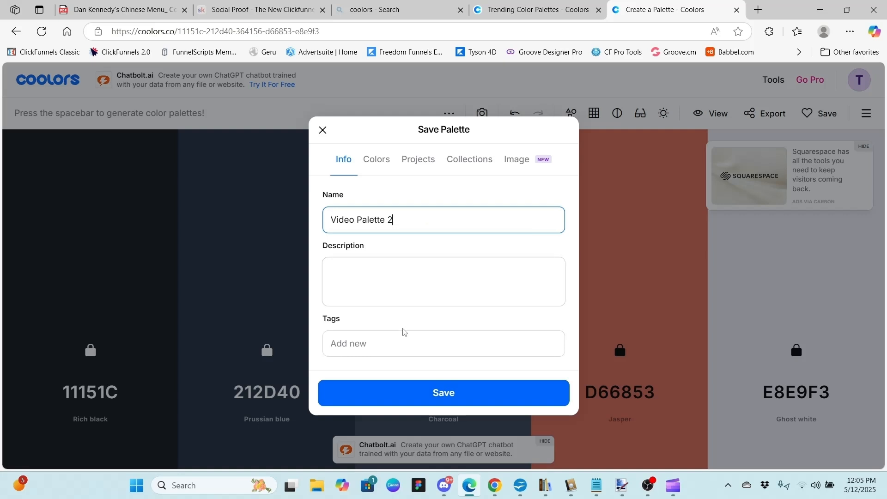
pyautogui.click(457, 395)
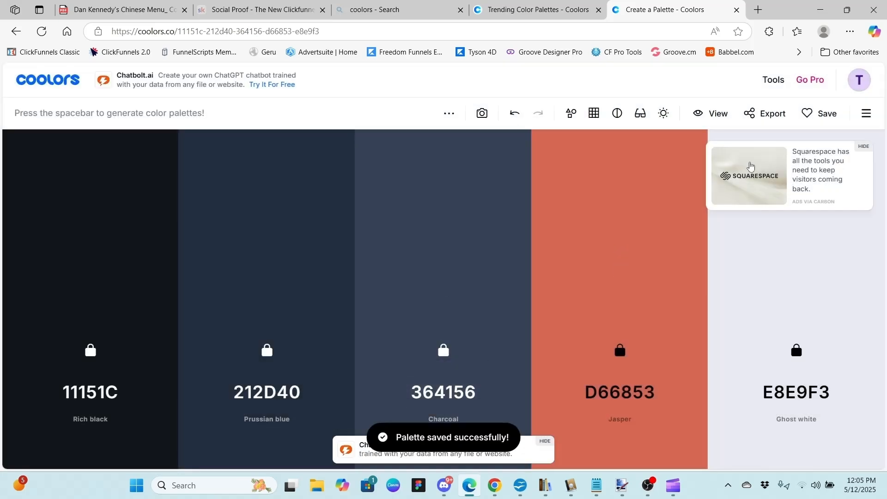
# Step: Go to the dashboard's saved palettes and open Video Palette 2 in the generator
pyautogui.moveTo(854, 89)
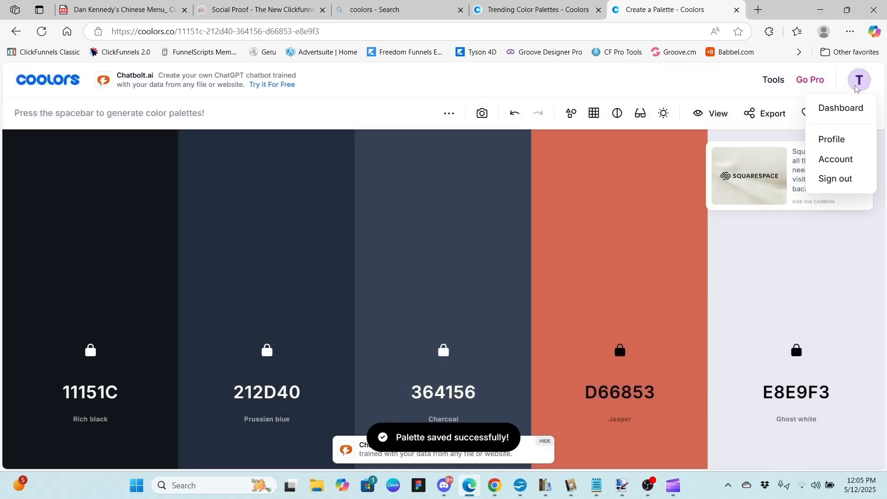
pyautogui.click(845, 111)
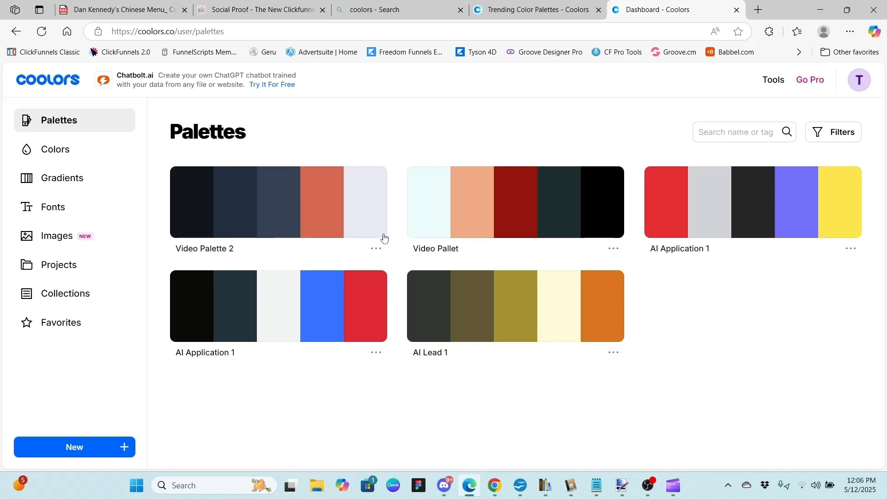
pyautogui.click(376, 249)
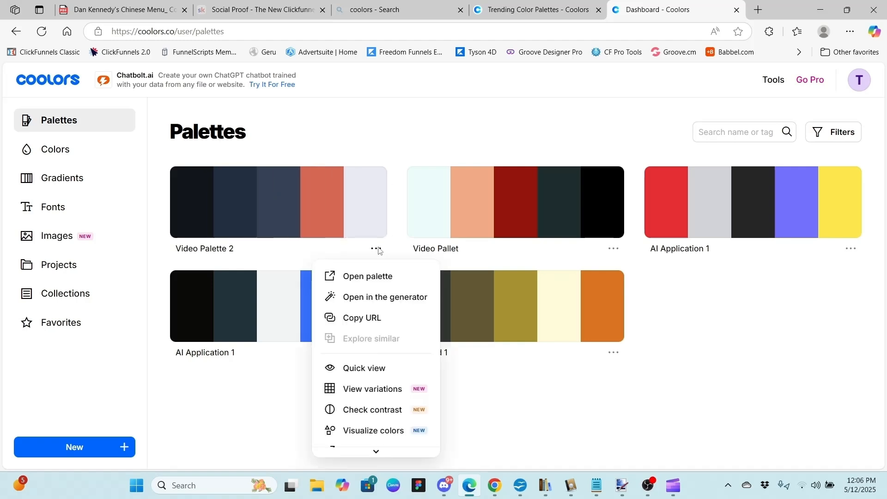
pyautogui.click(371, 304)
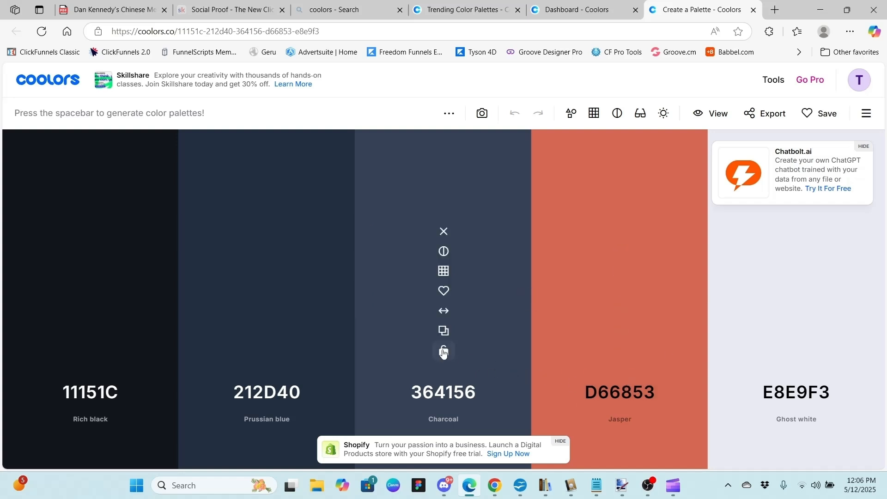
# Step: View the range of shades for the third color, 364156
pyautogui.click(443, 359)
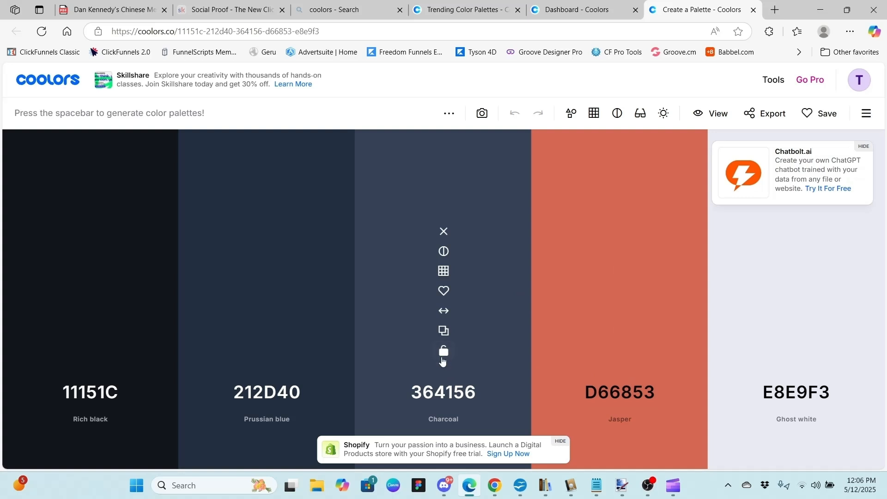
pyautogui.click(444, 292)
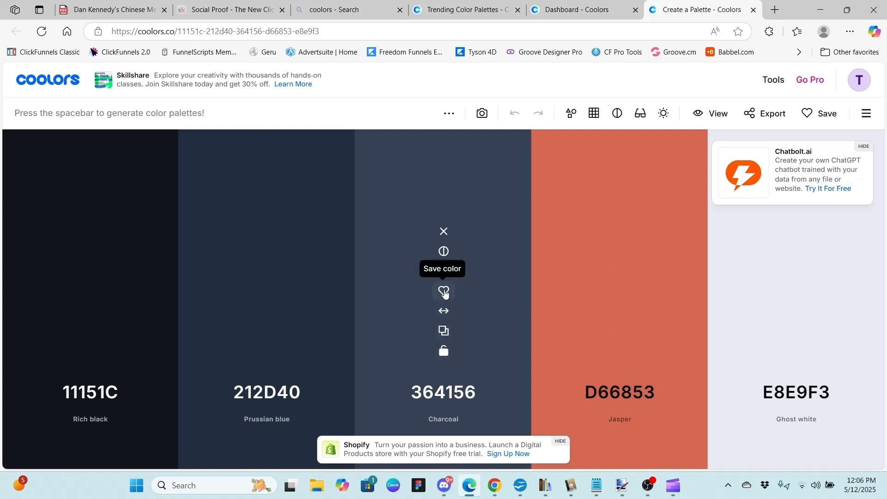
pyautogui.click(444, 293)
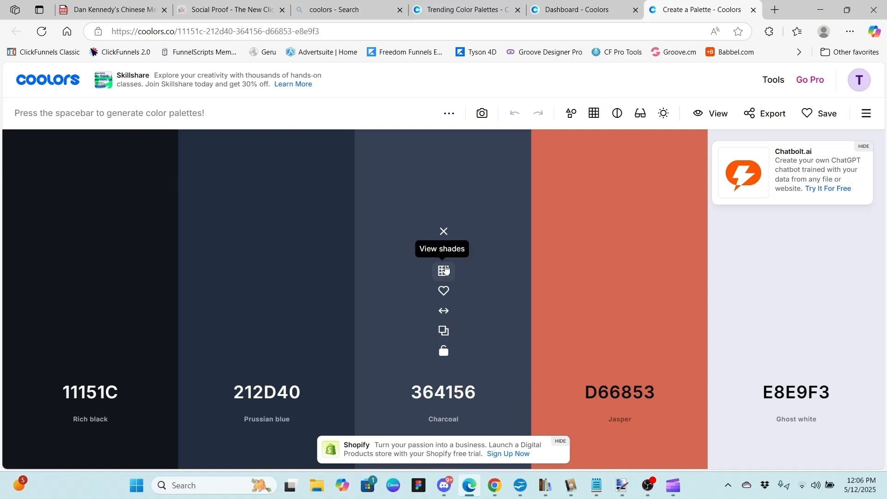
pyautogui.click(445, 270)
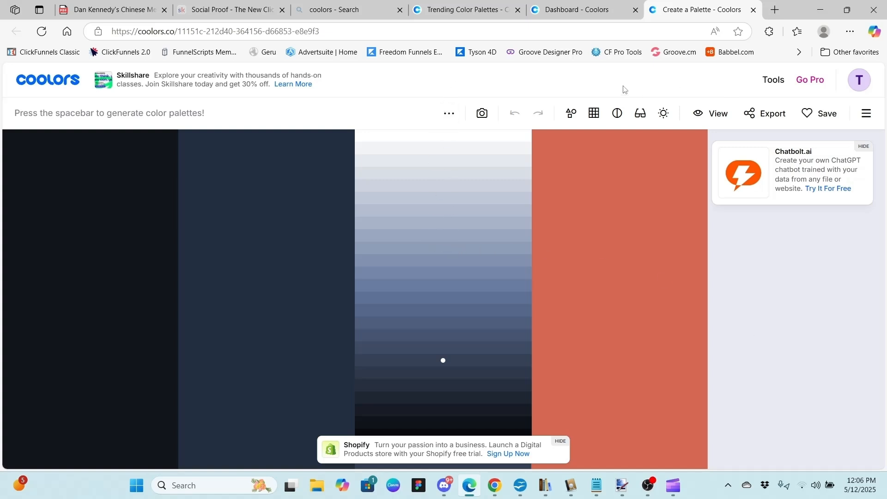
# Step: Open the Color Picker tool and examine the conversion values and the shade, tint, tone, hue and temperature variations of its color
pyautogui.moveTo(772, 83)
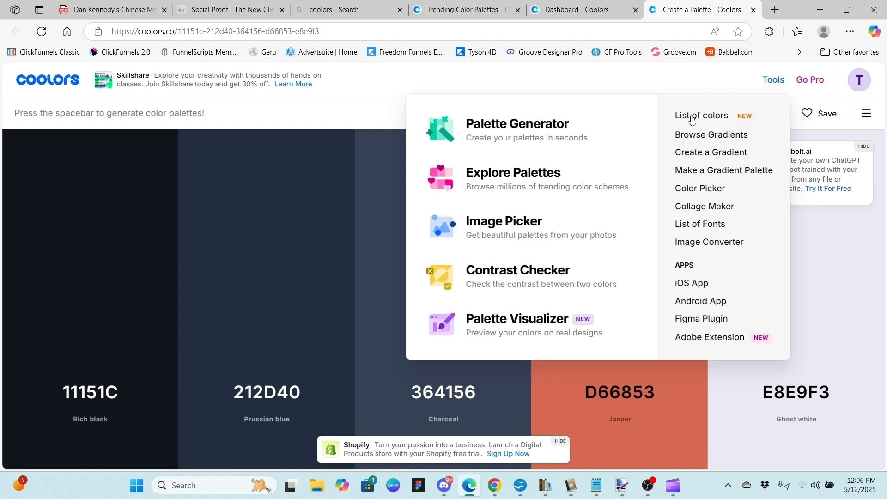
pyautogui.click(705, 194)
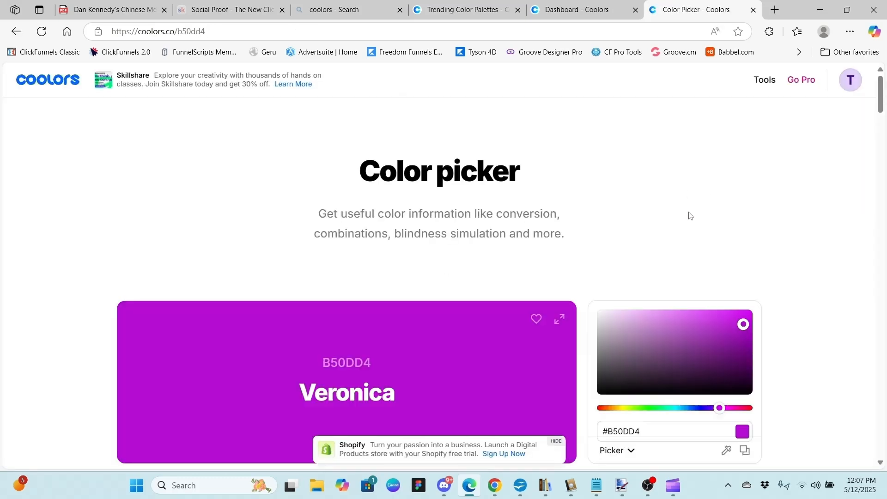
pyautogui.scroll(-2, 737, 222)
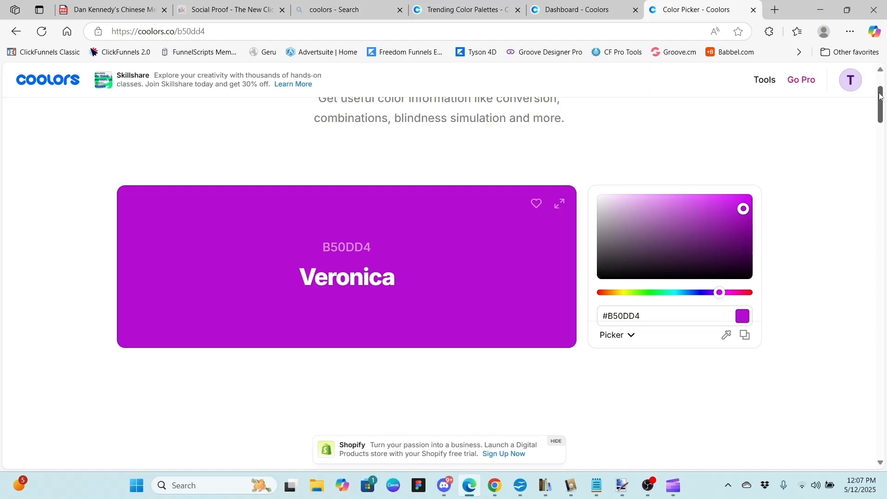
pyautogui.scroll(-8, 881, 96)
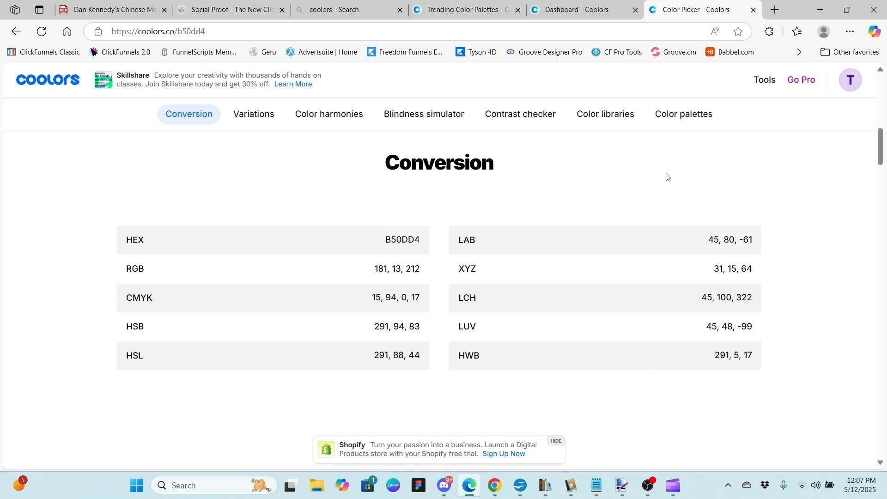
pyautogui.scroll(-2, 670, 179)
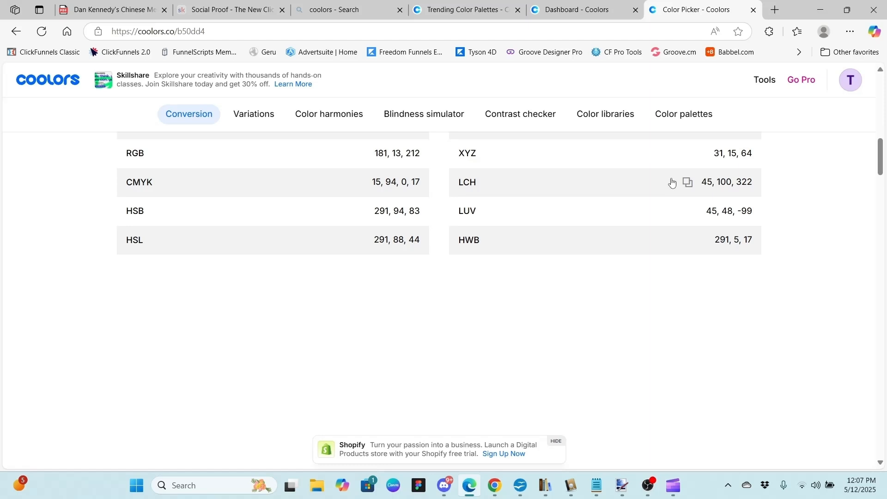
pyautogui.scroll(-6, 672, 182)
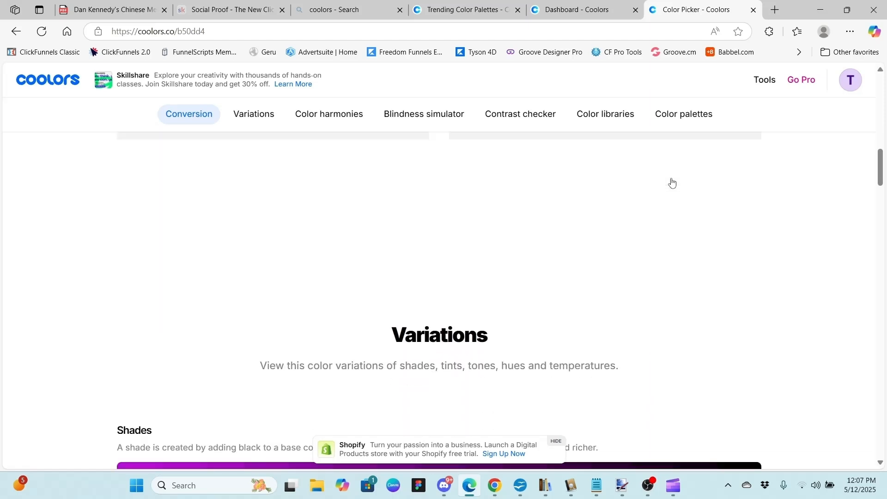
pyautogui.scroll(-2, 672, 182)
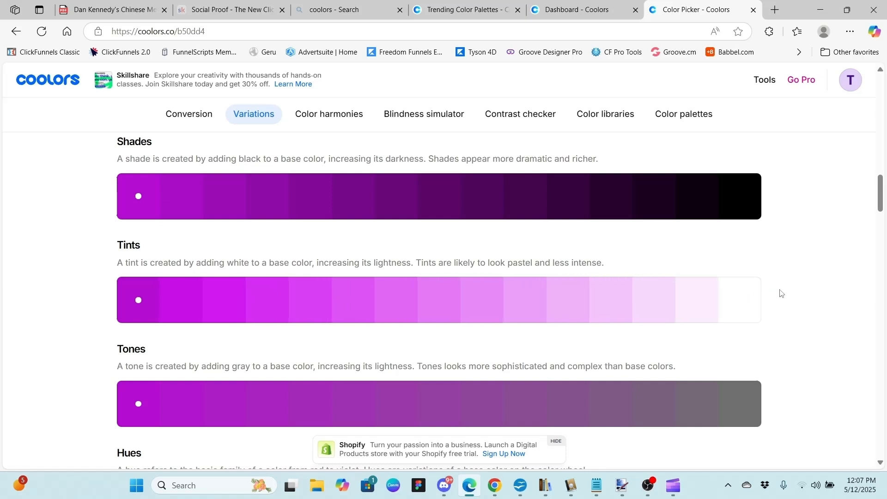
pyautogui.scroll(-2, 781, 294)
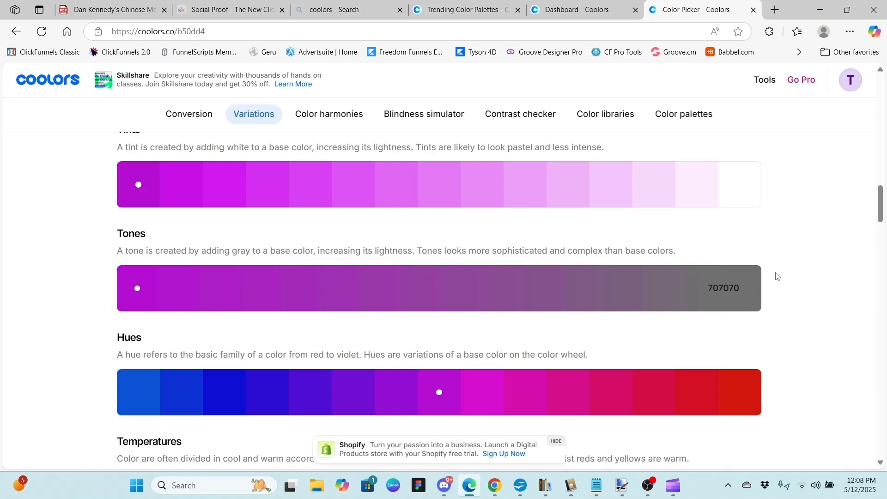
pyautogui.scroll(-2, 778, 273)
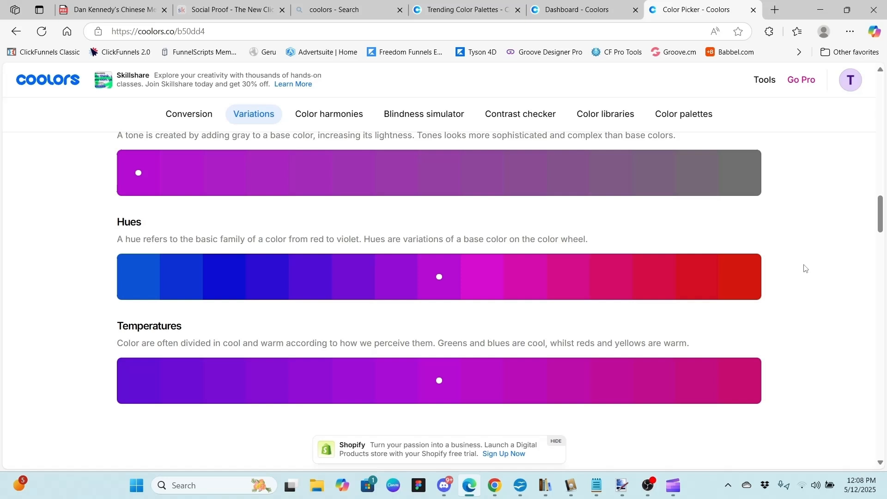
pyautogui.scroll(5, 805, 268)
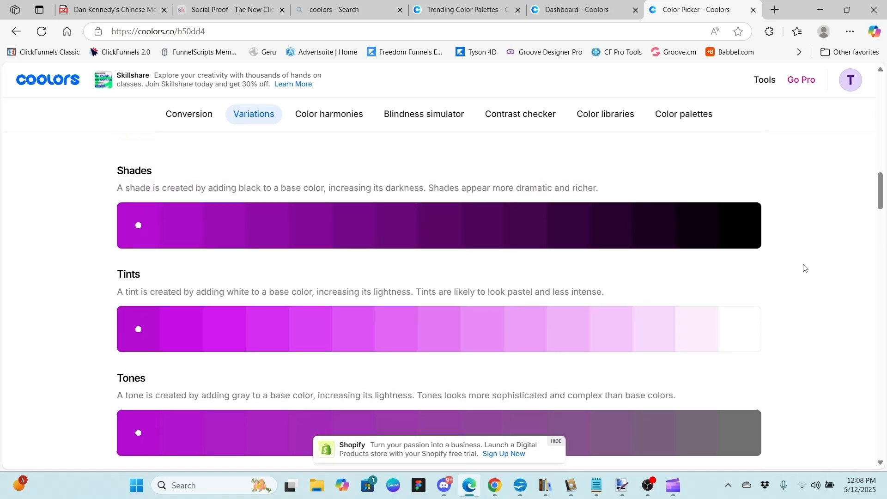
pyautogui.scroll(-9, 804, 268)
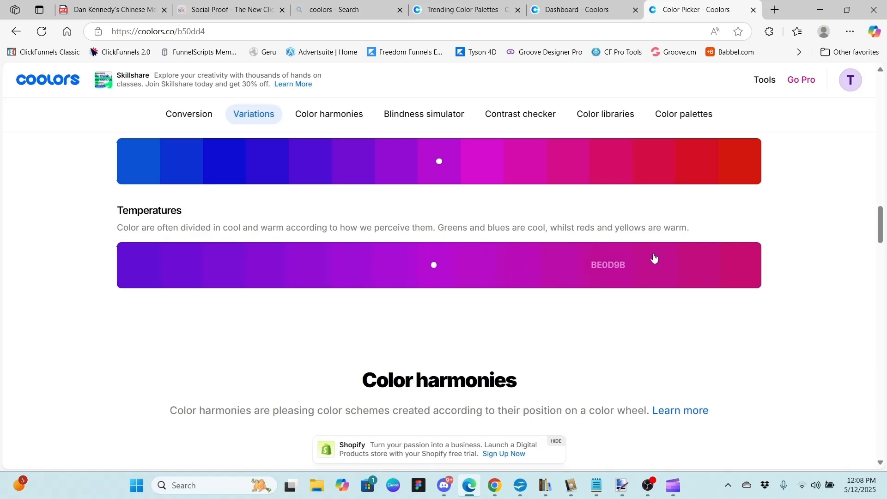
# Step: Examine the color's harmonies, color blindness simulations, text contrast on white and black backgrounds, and color library matches in the Color Picker
pyautogui.scroll(-3, 572, 252)
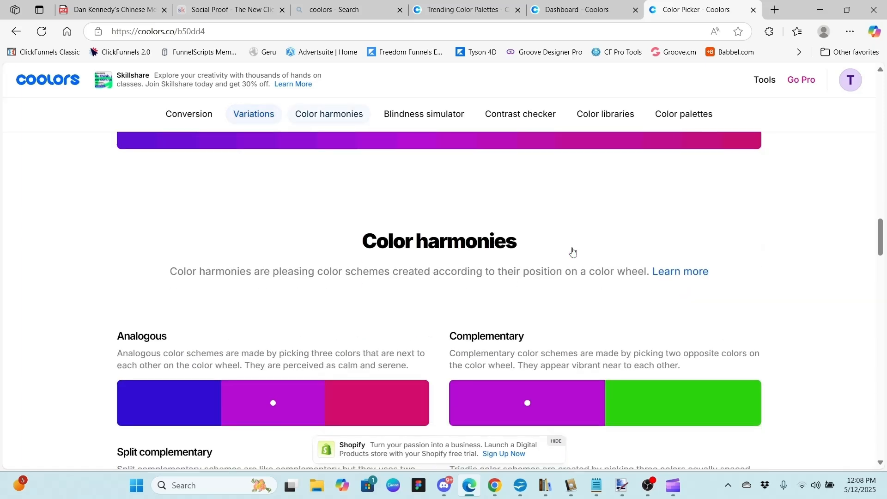
pyautogui.scroll(-10, 572, 251)
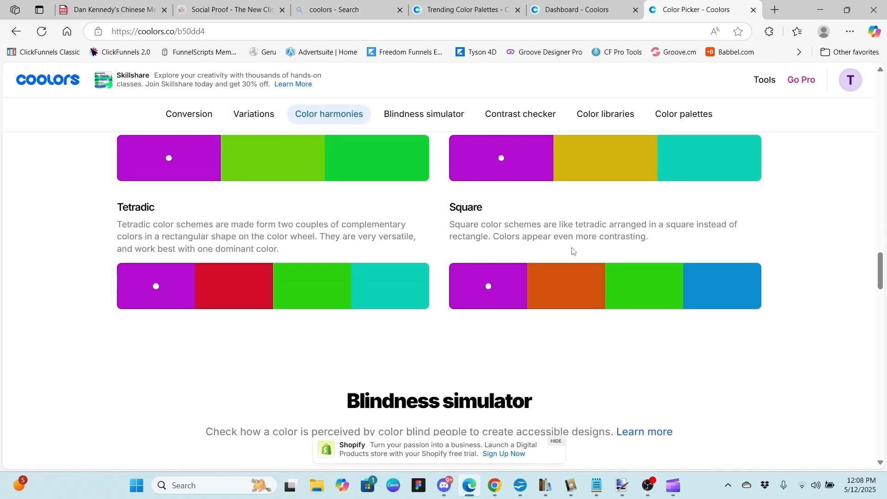
pyautogui.scroll(-2, 572, 250)
pyautogui.scroll(1, 571, 250)
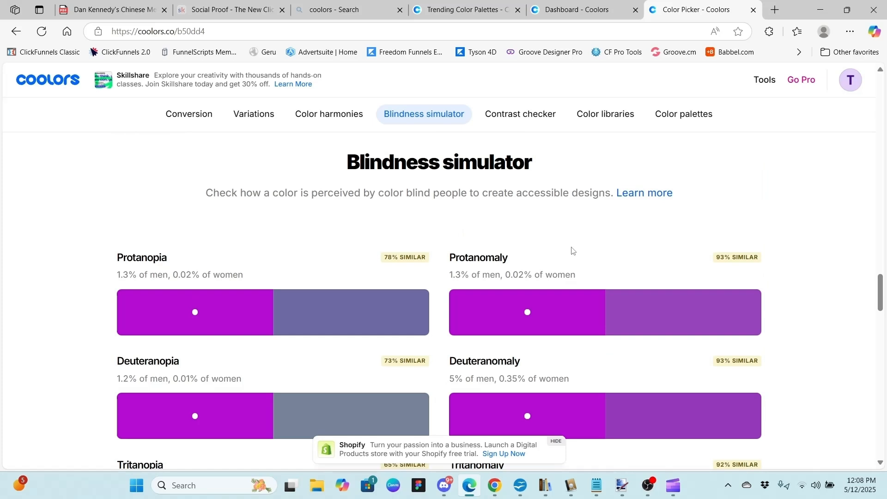
pyautogui.scroll(-10, 572, 251)
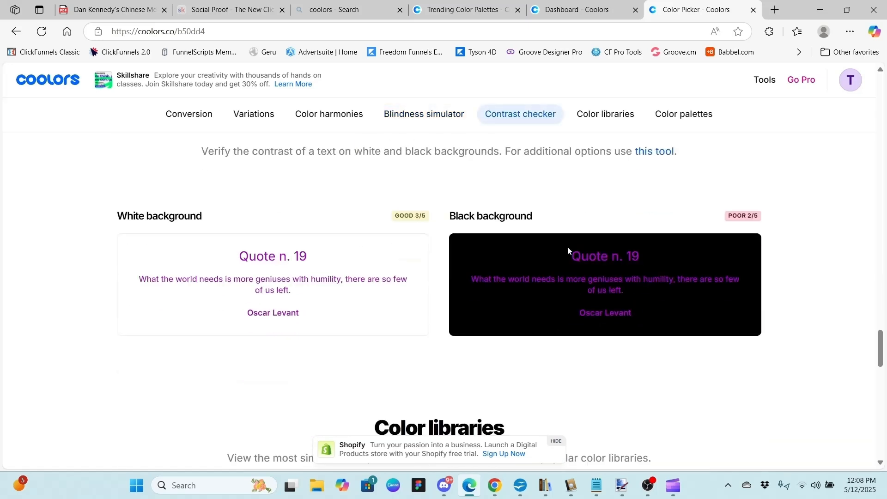
pyautogui.scroll(-1, 568, 250)
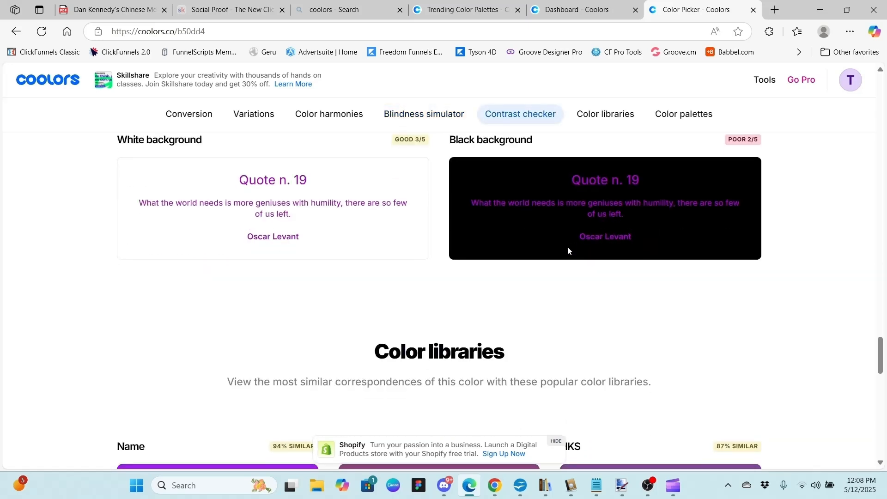
pyautogui.scroll(-2, 568, 248)
pyautogui.scroll(3, 568, 249)
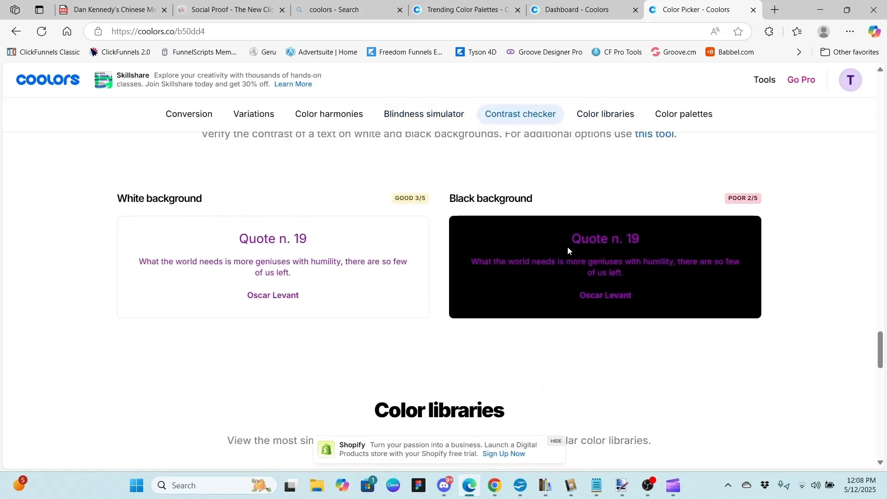
pyautogui.scroll(15, 569, 250)
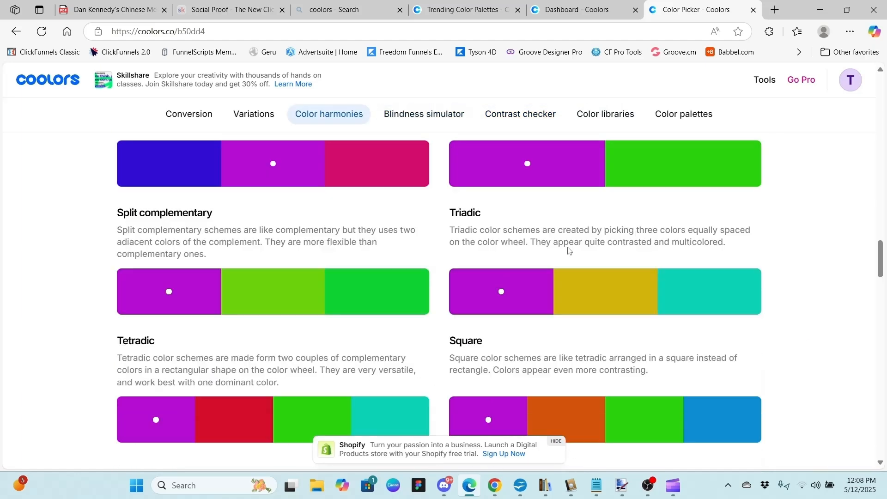
pyautogui.scroll(15, 568, 250)
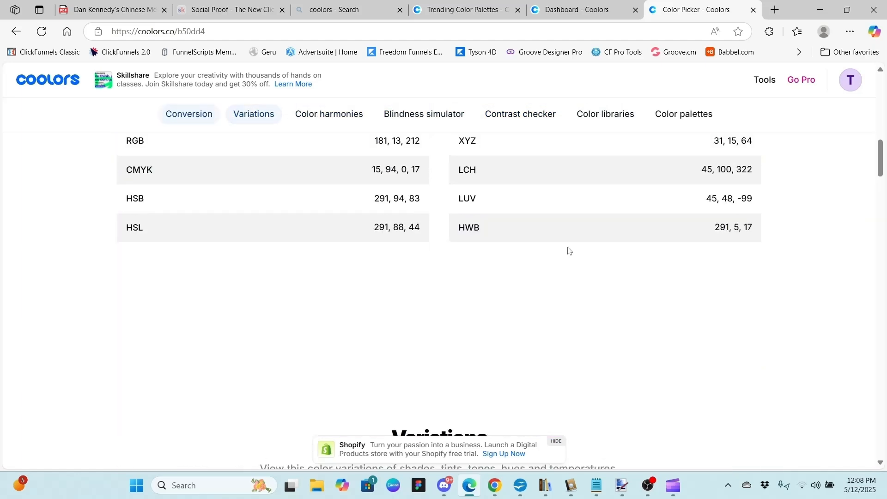
pyautogui.scroll(10, 568, 250)
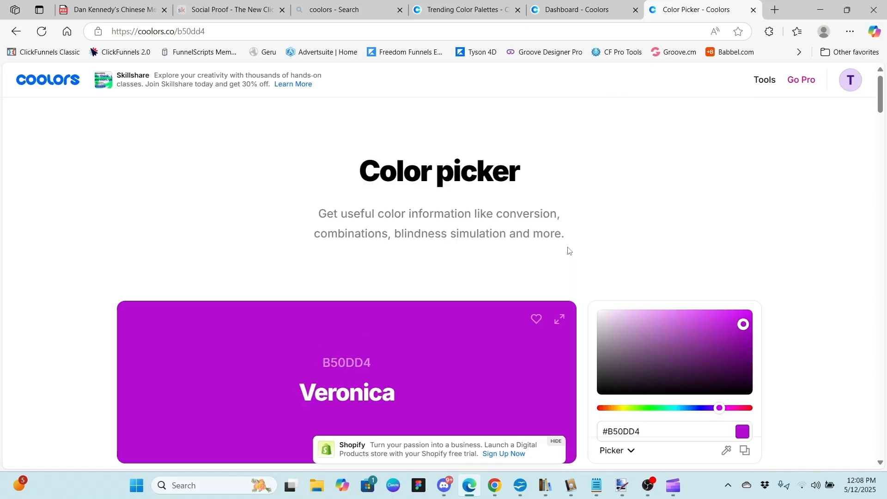
# Step: Go to the dashboard's saved palettes and reopen Video Palette 2 in the generator
pyautogui.moveTo(777, 89)
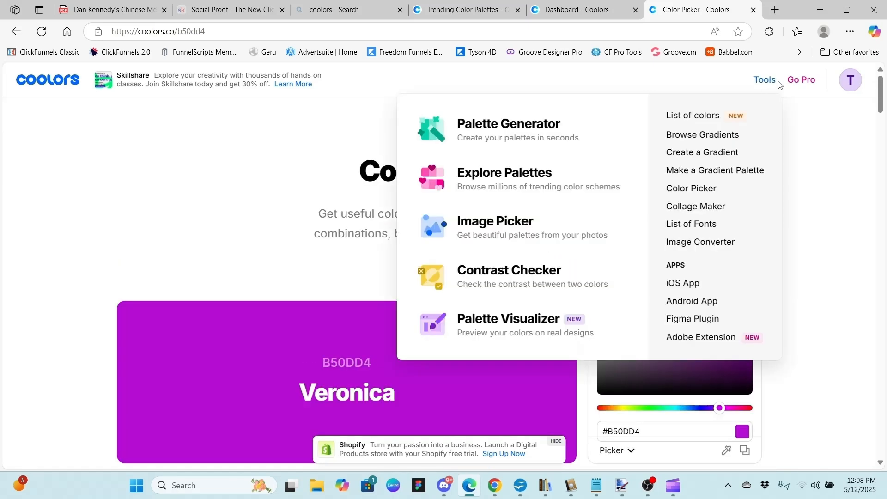
pyautogui.moveTo(851, 80)
pyautogui.click(833, 110)
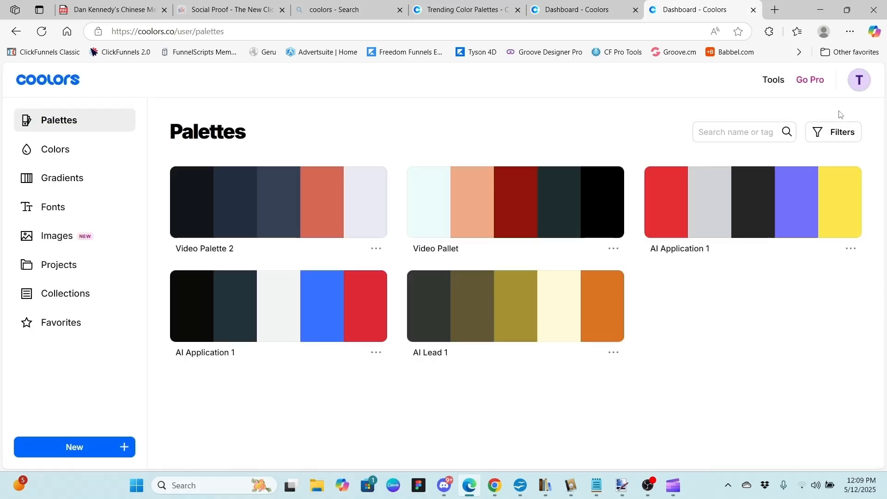
pyautogui.click(376, 250)
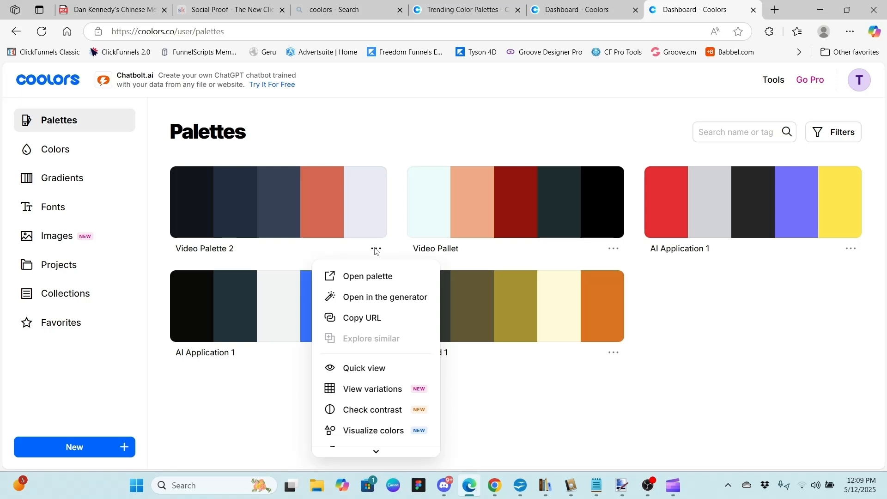
pyautogui.click(376, 298)
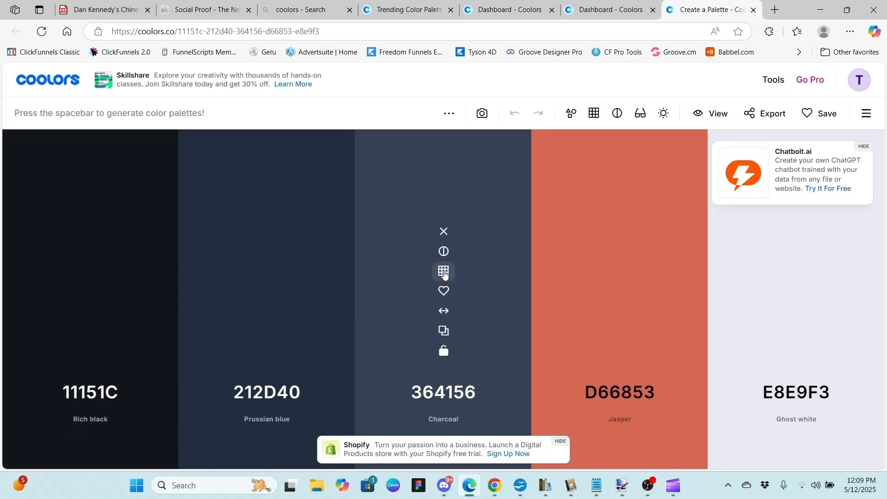
# Step: Change the third color to shade 475571 and readjust it to the slightly darker shade 3F4B64
pyautogui.click(443, 279)
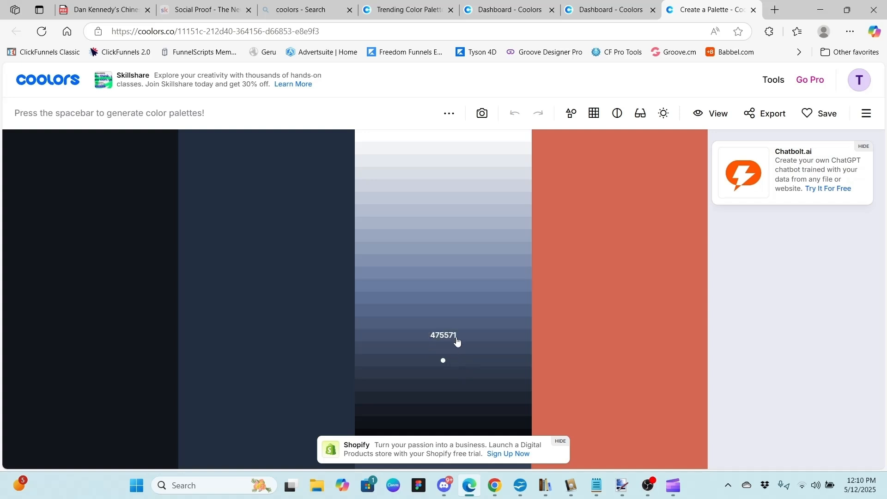
pyautogui.click(457, 341)
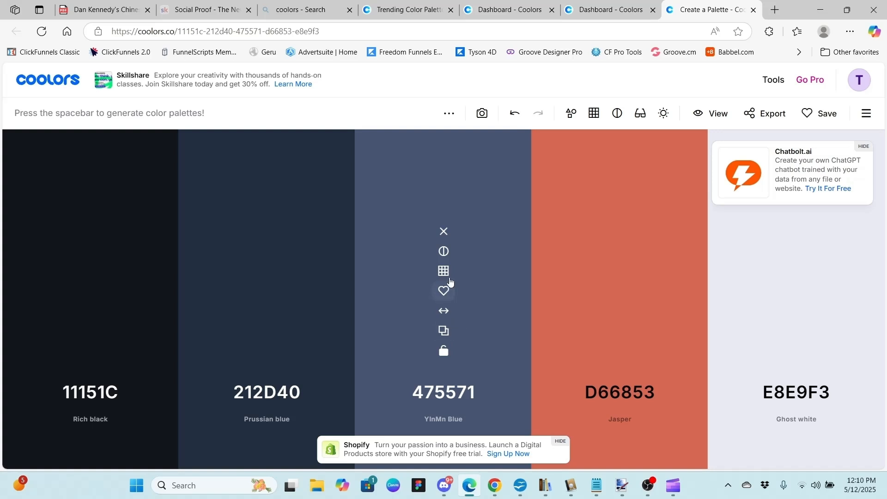
pyautogui.click(445, 271)
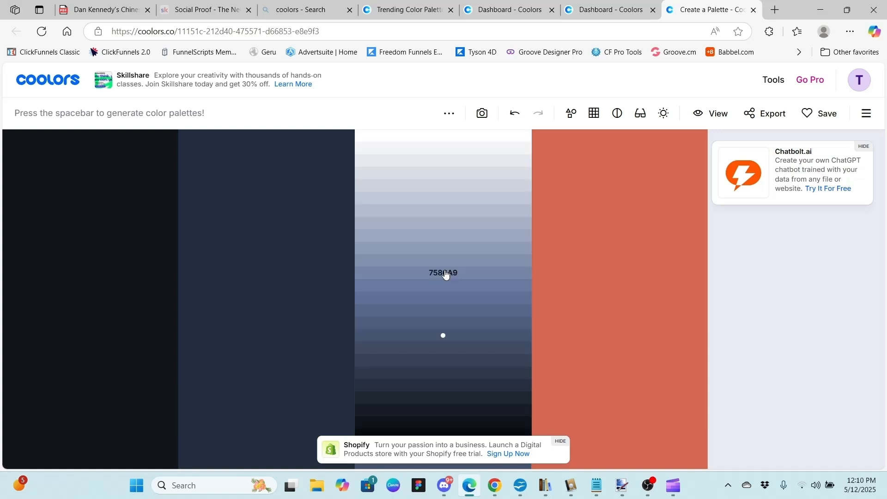
pyautogui.click(443, 348)
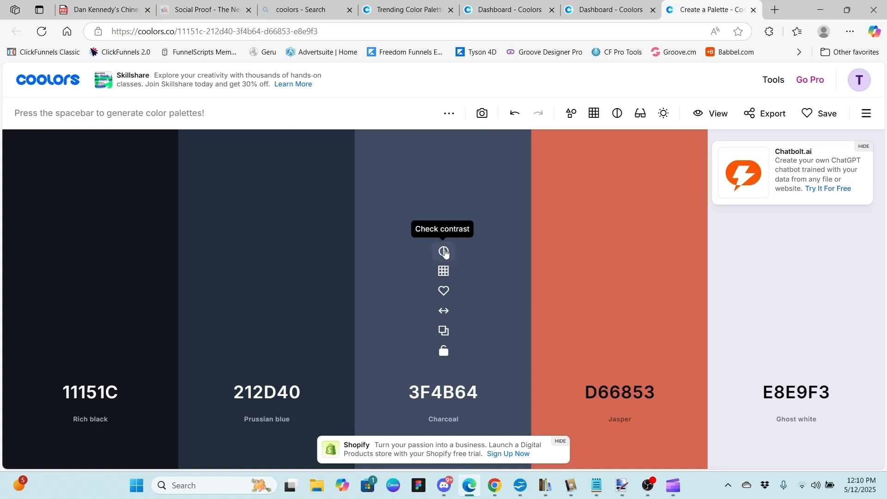
# Step: Check the third color's contrast with white and black text
pyautogui.click(444, 252)
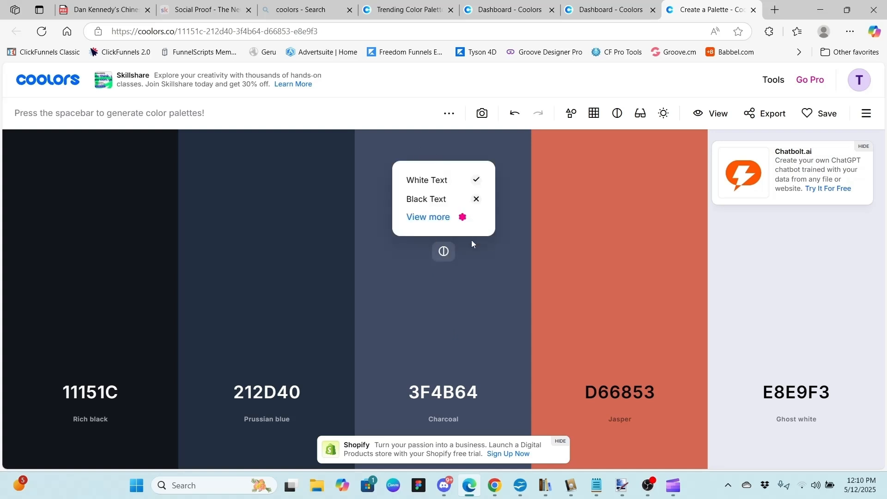
pyautogui.click(477, 266)
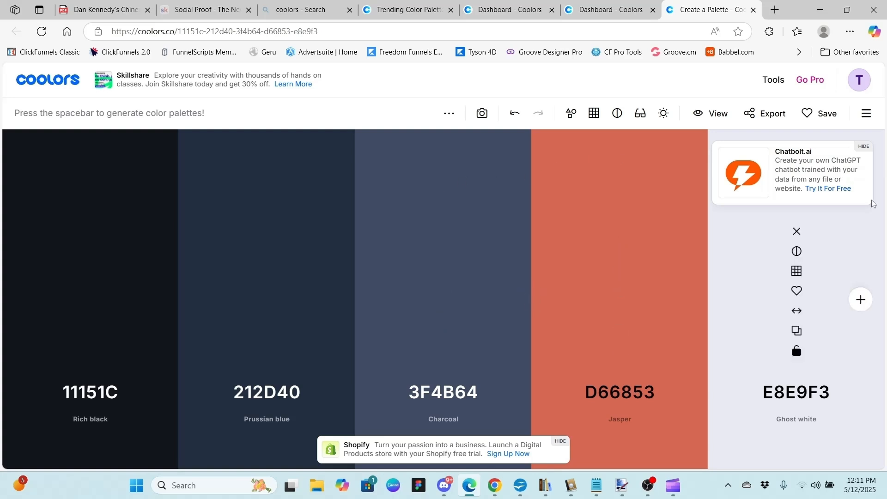
# Step: View the available palette generation methods and the generator's settings, and close both dialogs
pyautogui.click(448, 115)
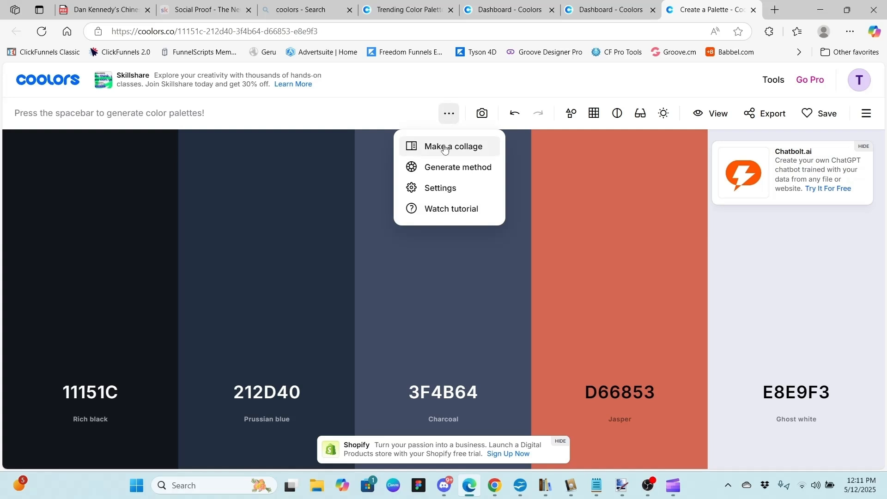
pyautogui.click(443, 168)
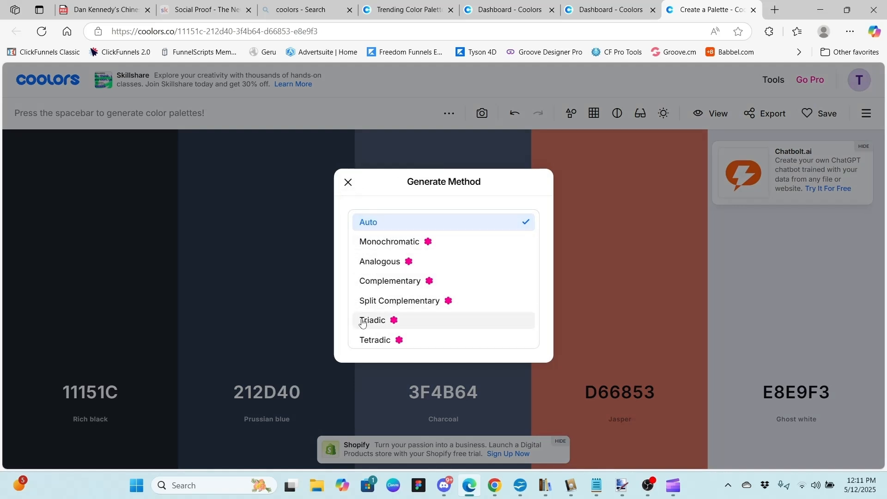
pyautogui.click(349, 184)
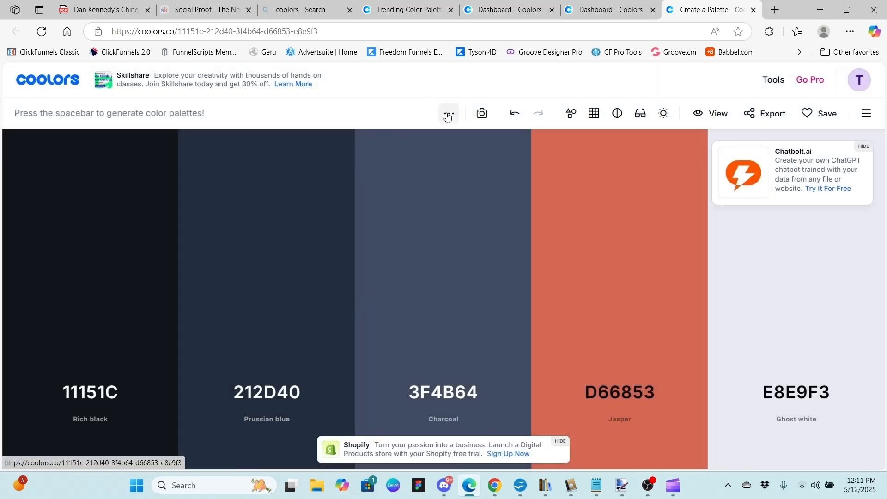
pyautogui.click(447, 115)
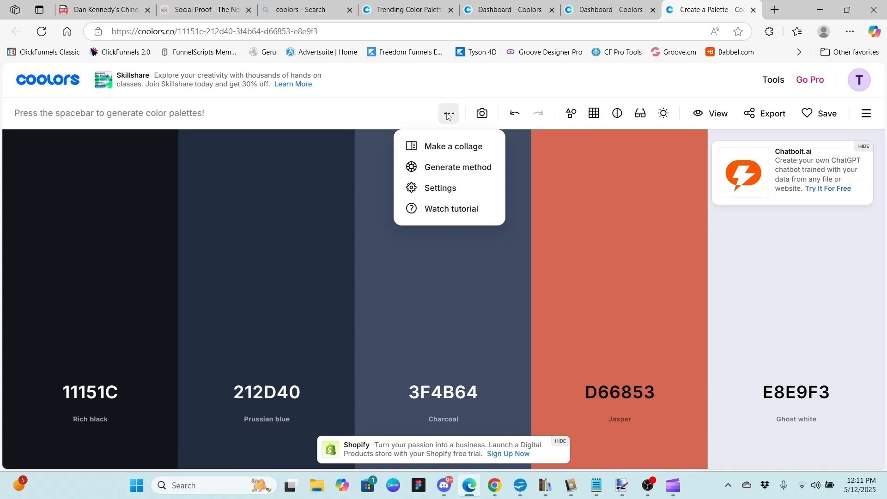
pyautogui.click(433, 191)
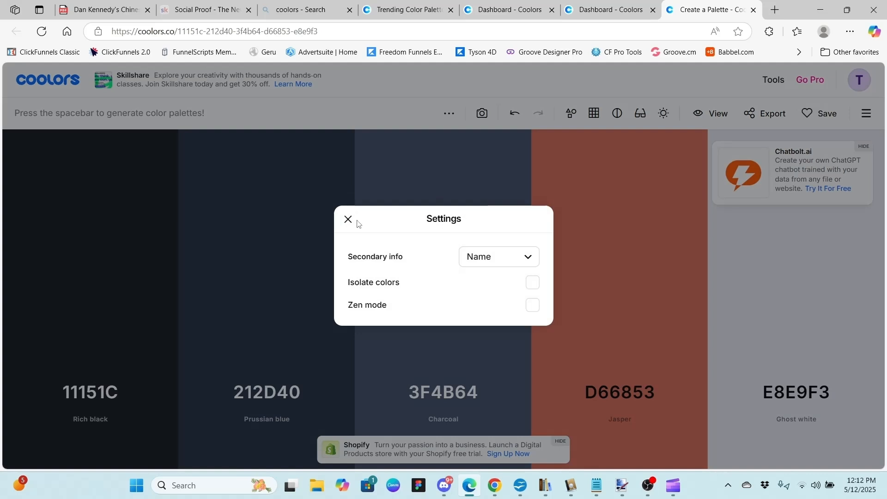
pyautogui.click(349, 219)
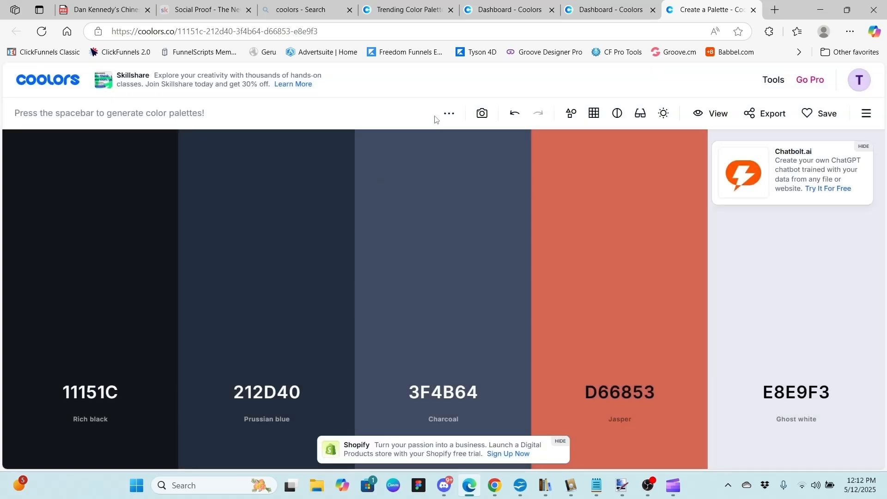
pyautogui.click(449, 114)
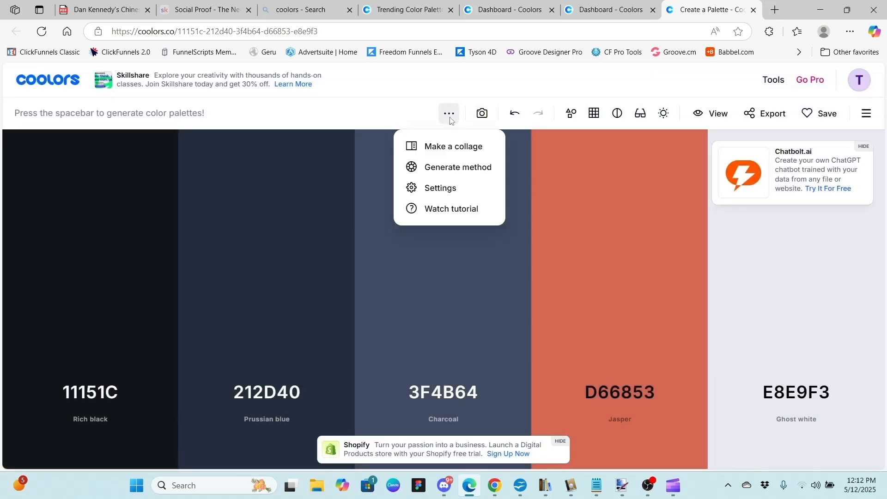
pyautogui.click(450, 117)
pyautogui.click(450, 113)
# Step: View the image source options for picking palette colors from a picture and close the dialog
pyautogui.click(485, 112)
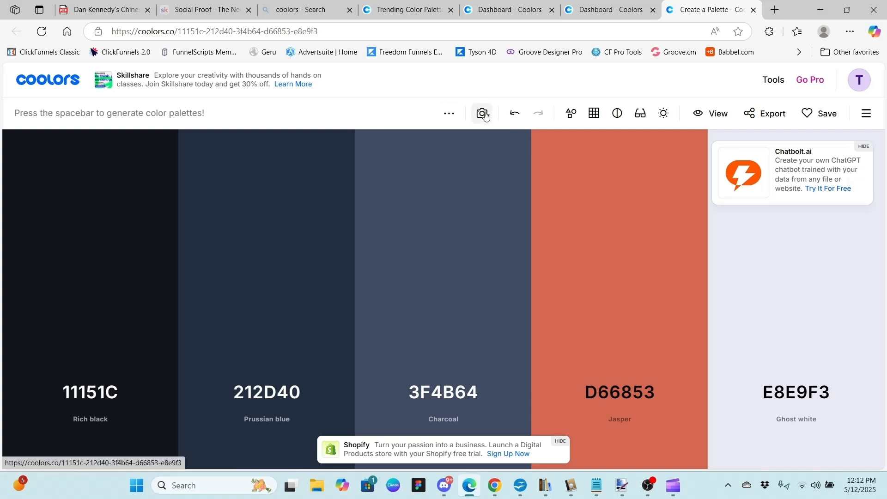
pyautogui.click(484, 113)
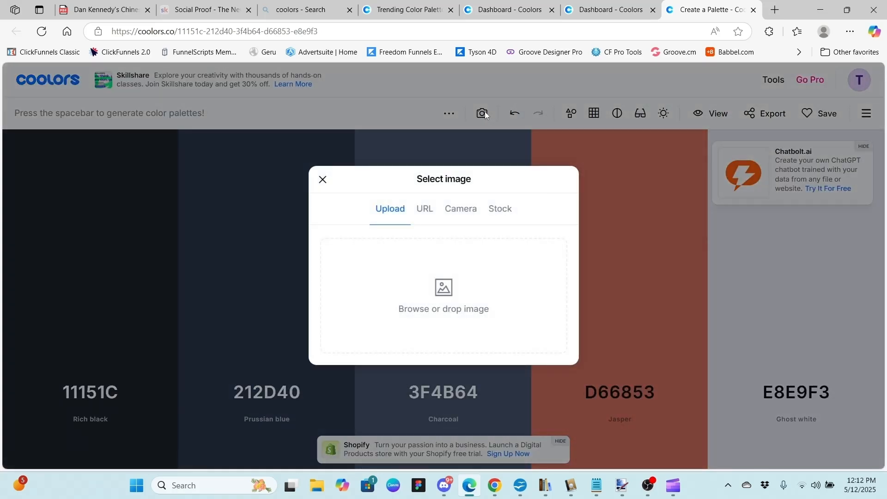
pyautogui.click(323, 179)
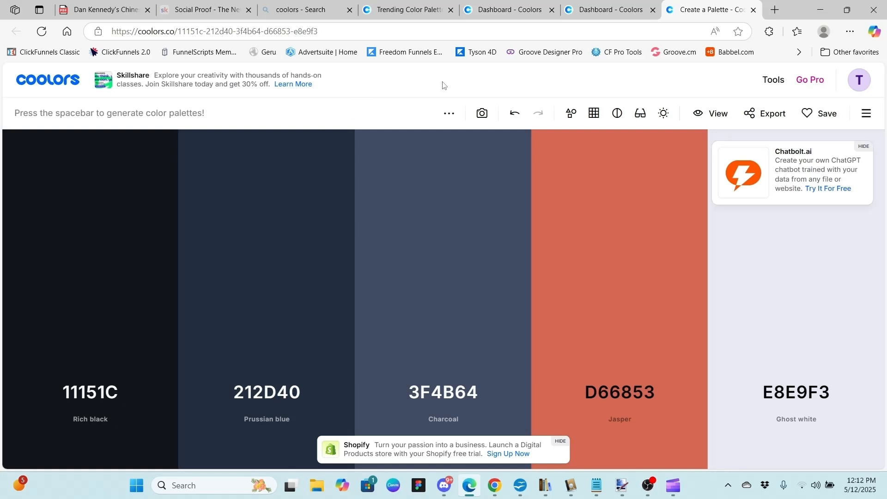
# Step: Open the palette in the Palette Visualizer and examine its colors on the sample designs
pyautogui.click(571, 115)
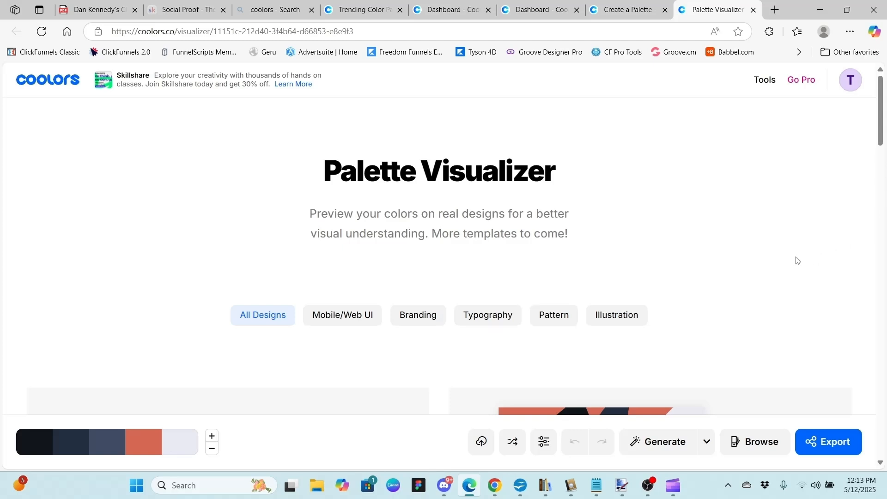
pyautogui.scroll(-8, 797, 259)
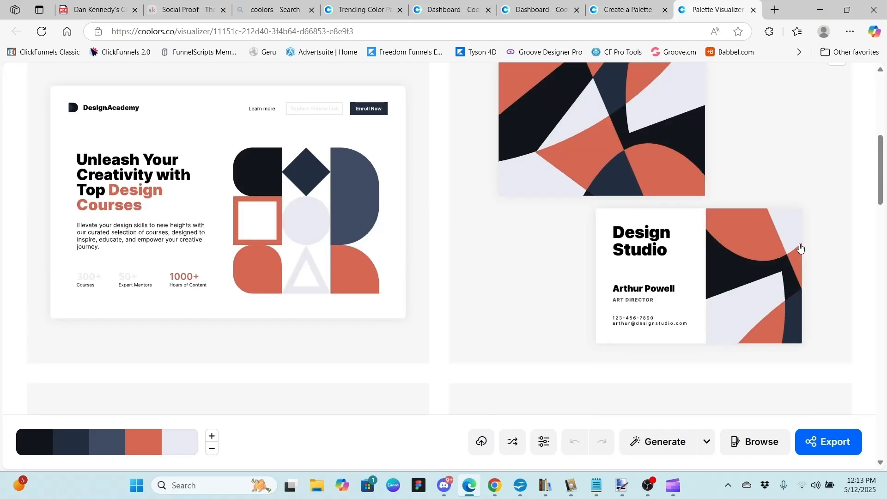
pyautogui.scroll(-12, 801, 248)
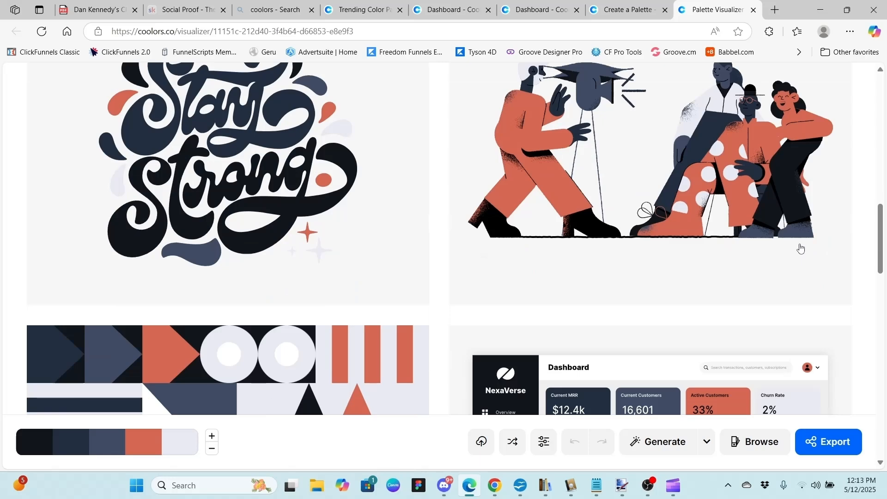
pyautogui.scroll(-13, 801, 249)
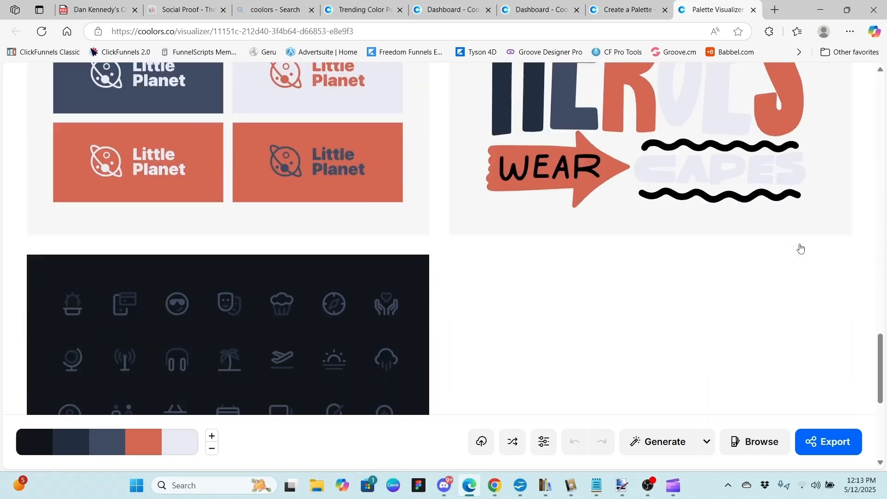
pyautogui.scroll(-6, 801, 248)
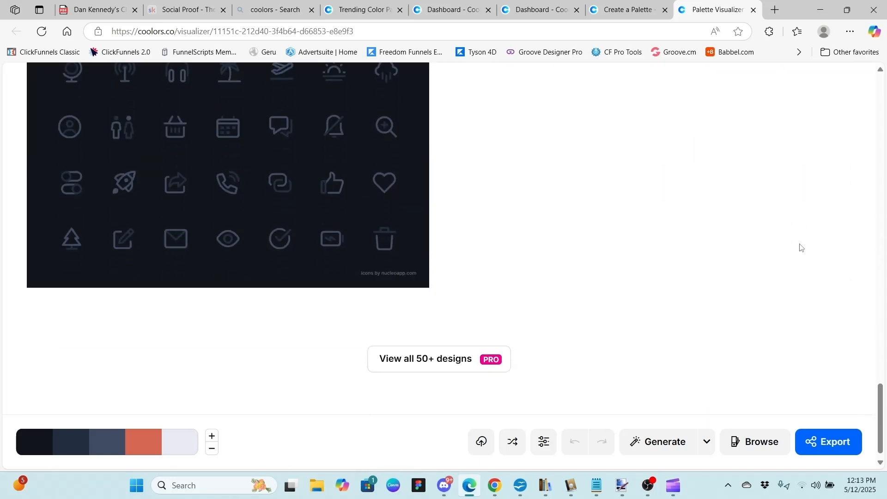
pyautogui.scroll(16, 800, 248)
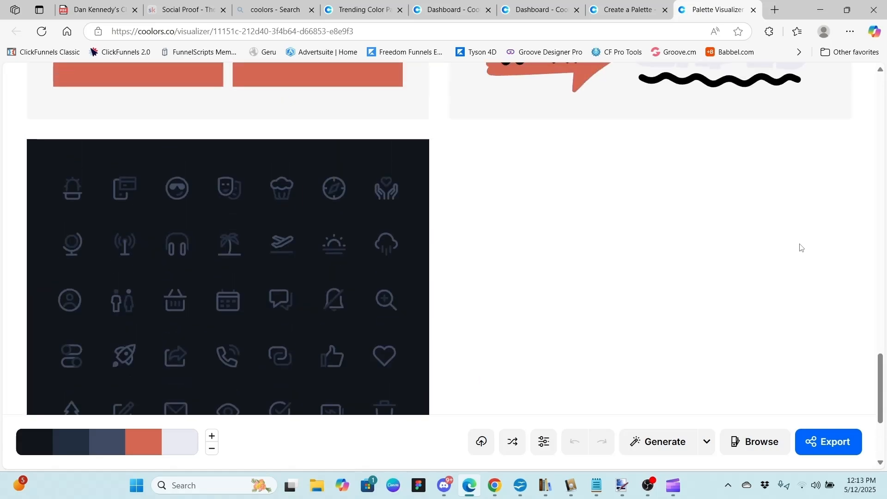
# Step: Review the remaining Palette Visualizer sample designs and close the visualizer to return to the palette generator
pyautogui.scroll(13, 801, 248)
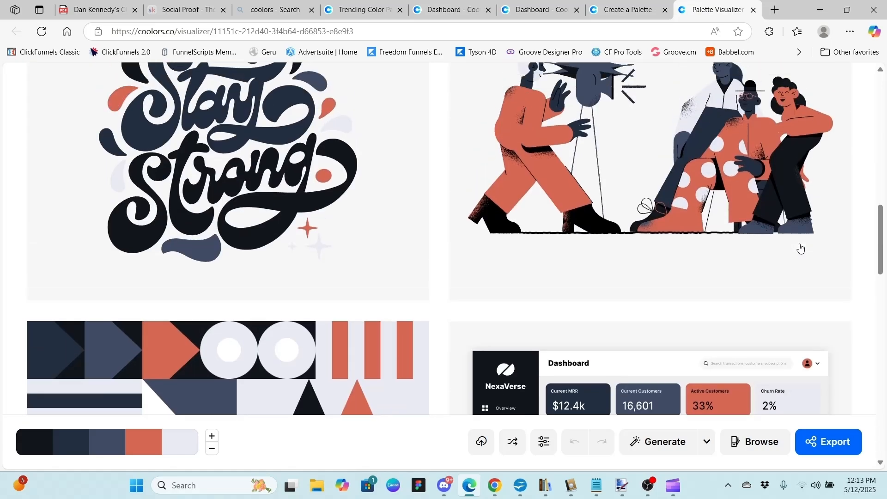
pyautogui.scroll(-20, 801, 248)
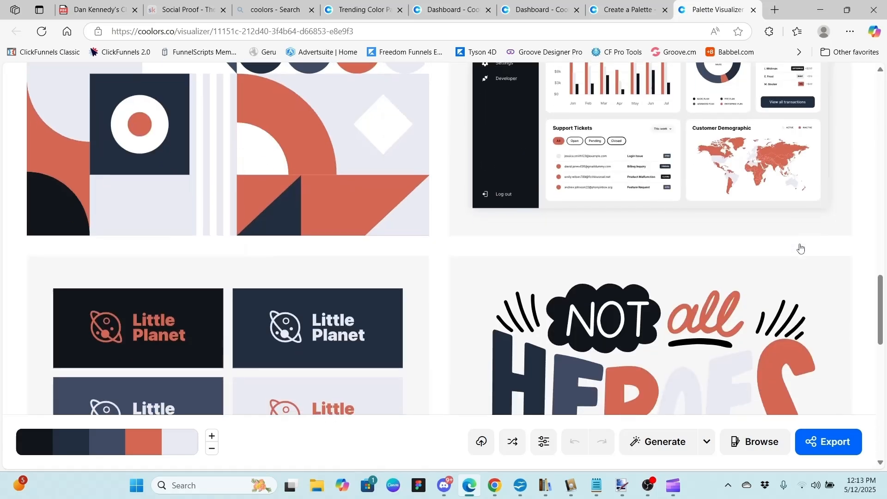
pyautogui.scroll(-1, 800, 248)
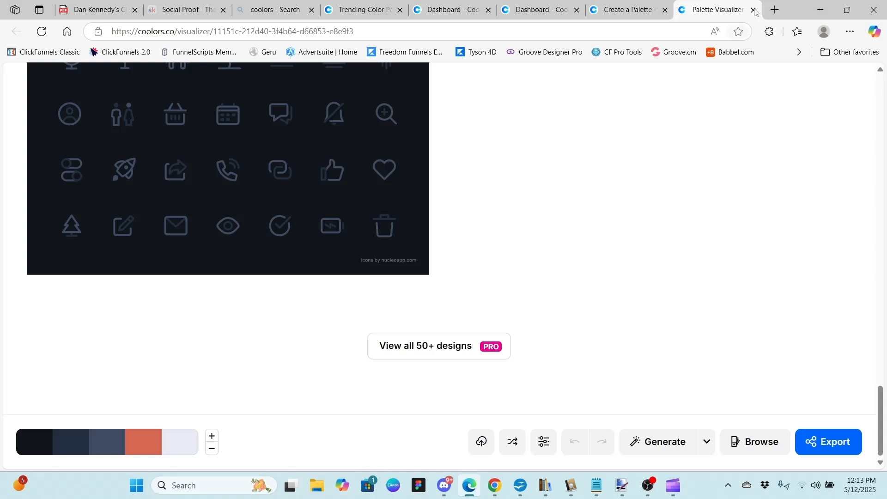
pyautogui.click(754, 10)
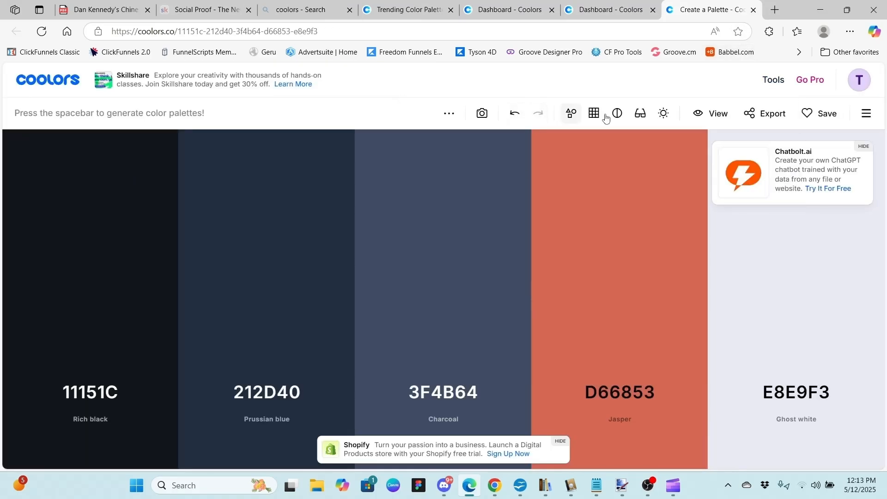
# Step: Preview the palette under Protanopia, Protanomaly and Deuteranomaly color blindness, and cancel without applying a simulation
pyautogui.click(645, 117)
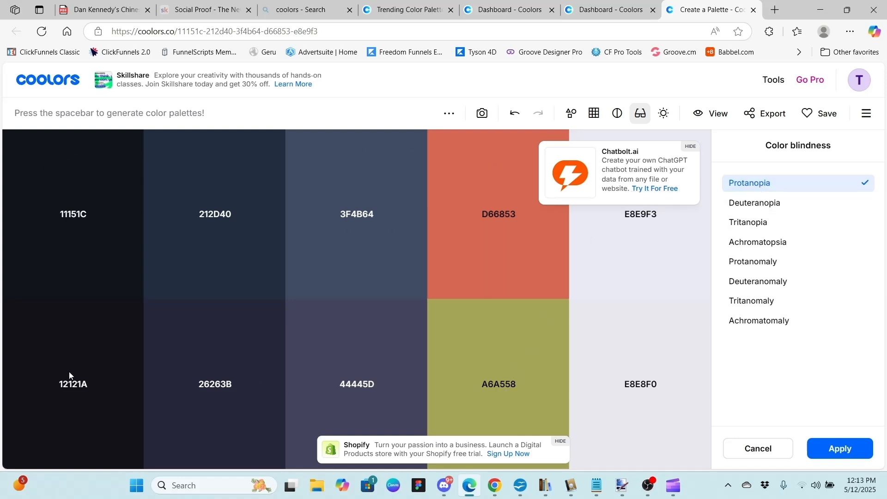
pyautogui.click(776, 261)
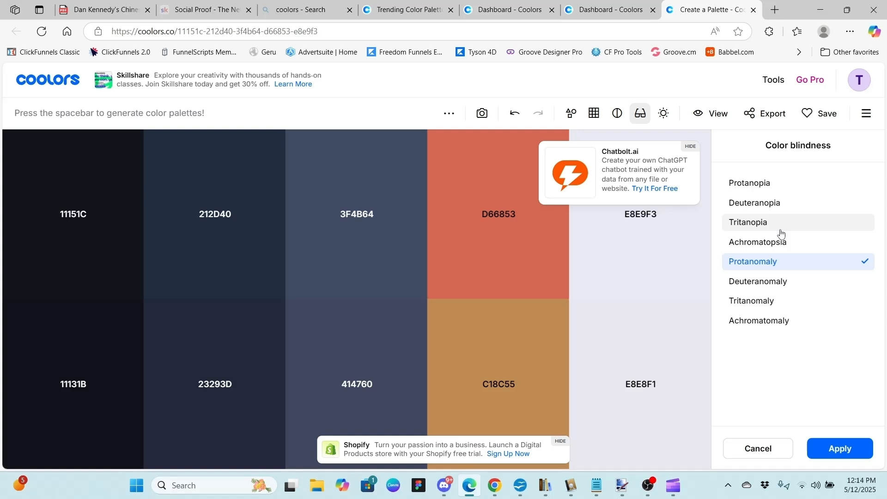
pyautogui.click(758, 287)
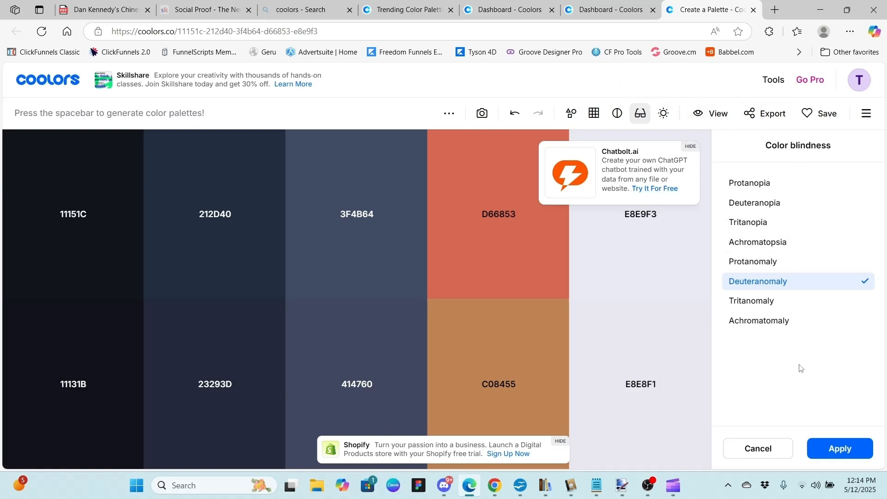
pyautogui.click(759, 447)
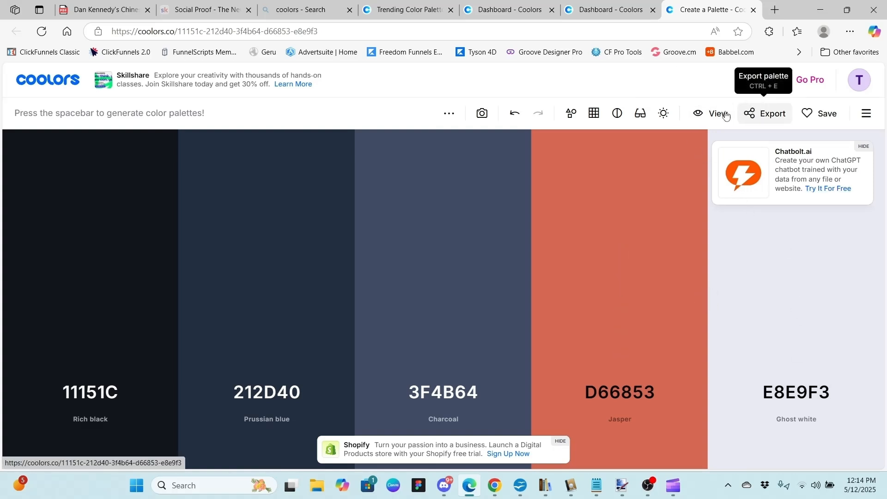
# Step: View the palette's hue, saturation, brightness and temperature adjustments, and cancel without applying any change
pyautogui.click(664, 114)
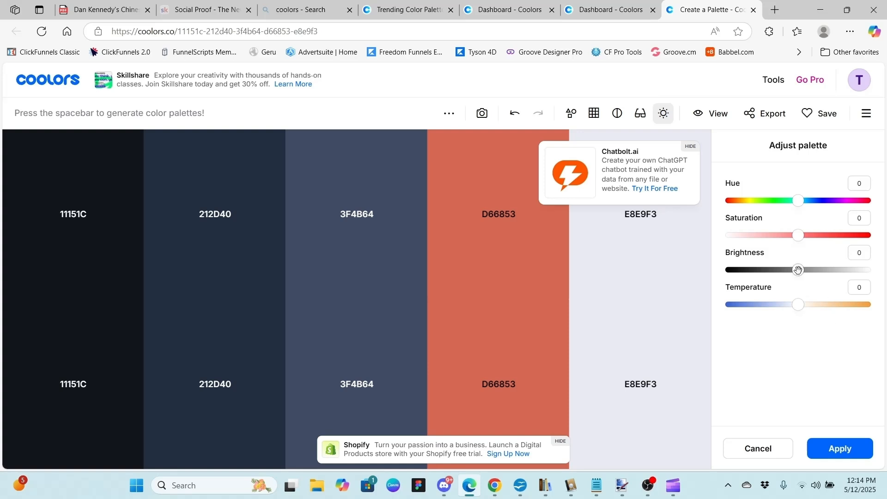
pyautogui.moveTo(798, 270)
pyautogui.mouseDown()
pyautogui.moveTo(750, 263)
pyautogui.moveTo(843, 264)
pyautogui.moveTo(798, 268)
pyautogui.mouseUp()
pyautogui.click(758, 449)
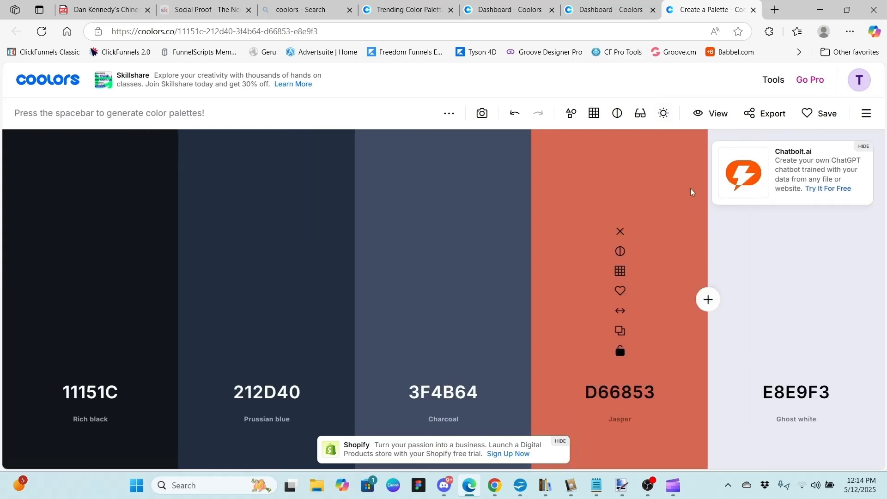
# Step: View the first color's codes and extra options in Quick view and the palette's export formats, closing both dialogs
pyautogui.click(724, 117)
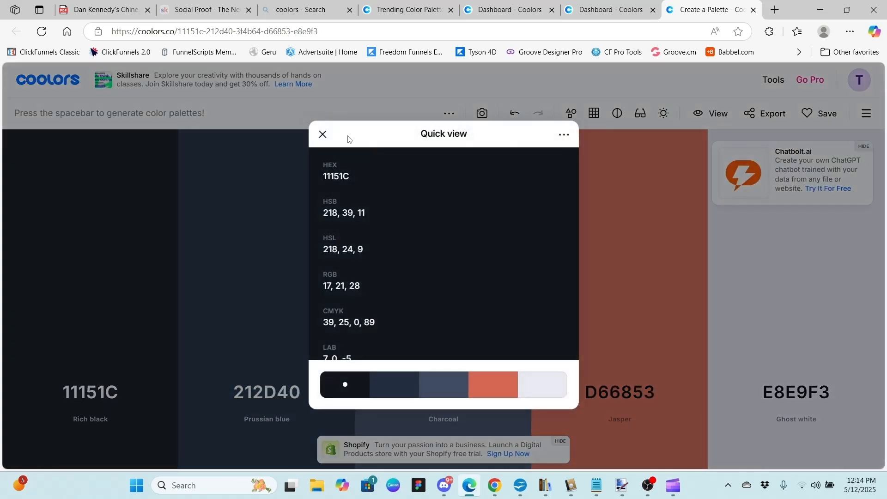
pyautogui.click(562, 136)
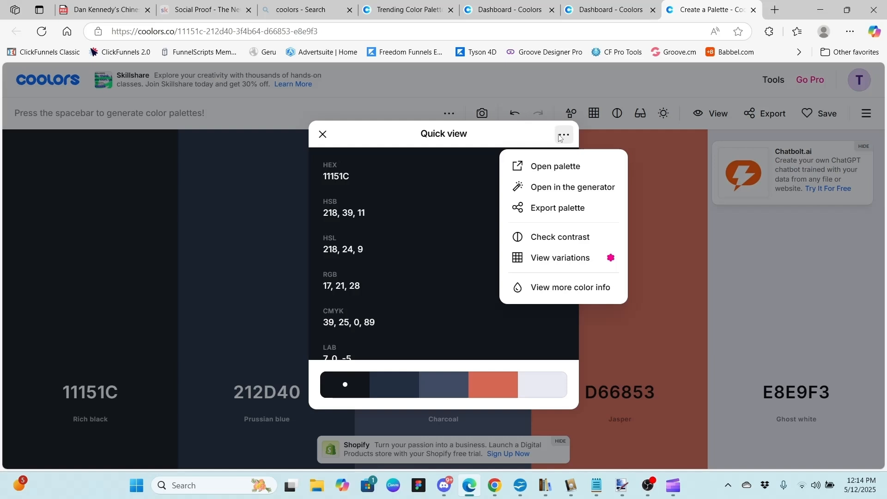
pyautogui.click(561, 137)
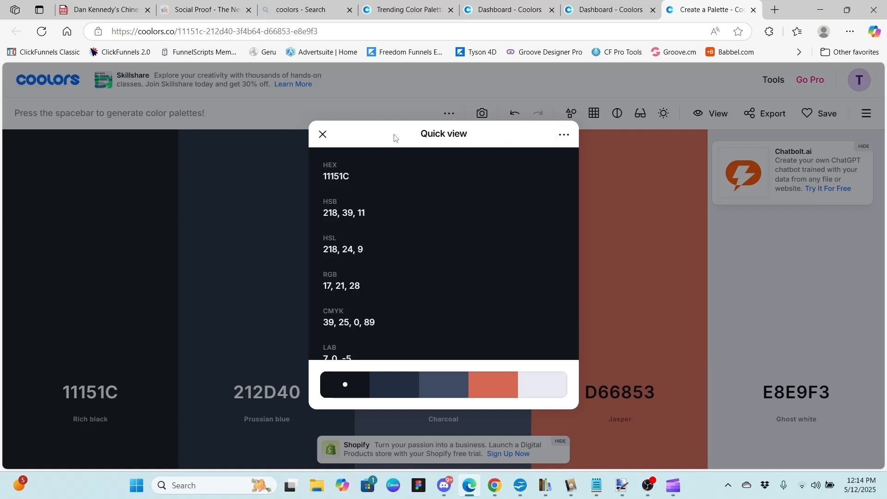
pyautogui.click(323, 134)
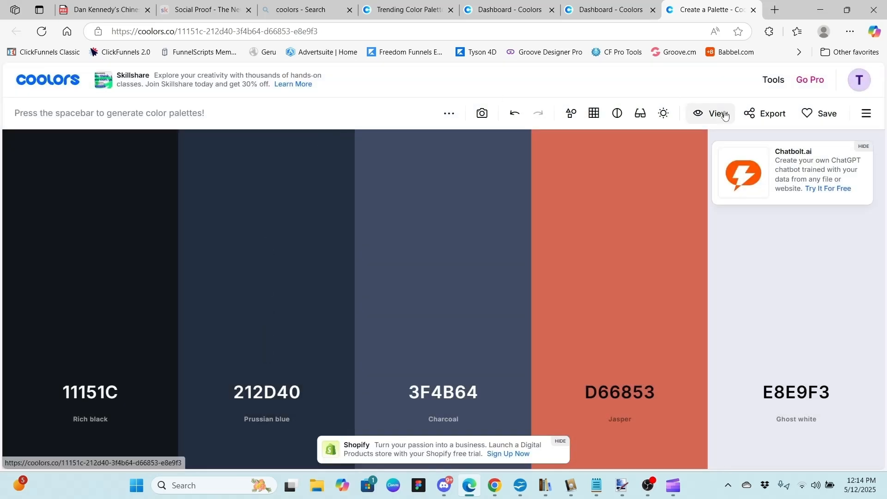
pyautogui.click(761, 115)
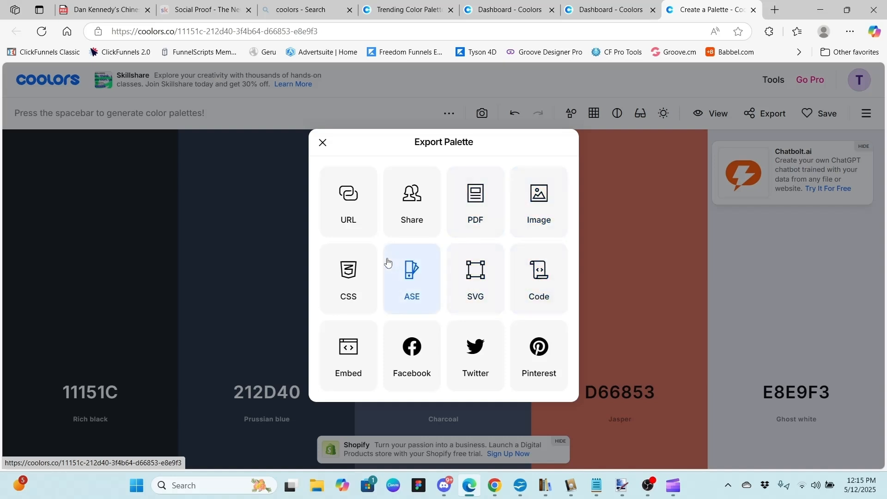
pyautogui.click(323, 143)
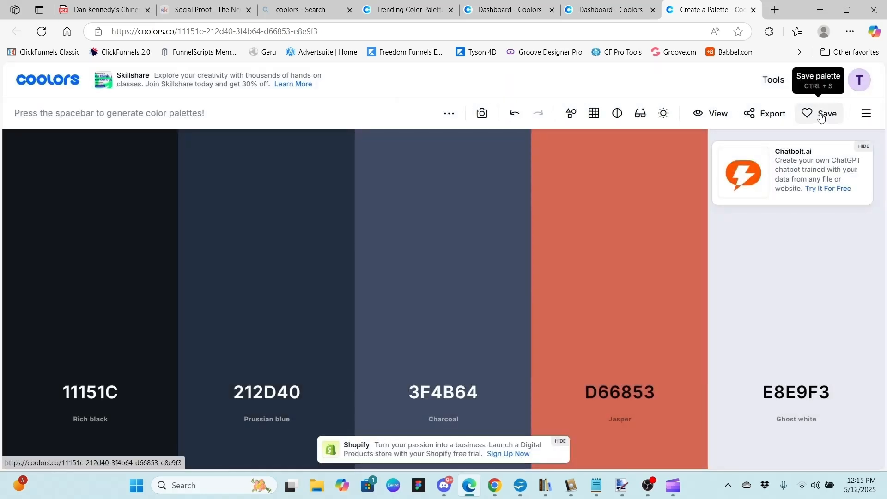
# Step: Show the library of saved palettes beside the current palette and hide it again
pyautogui.click(866, 115)
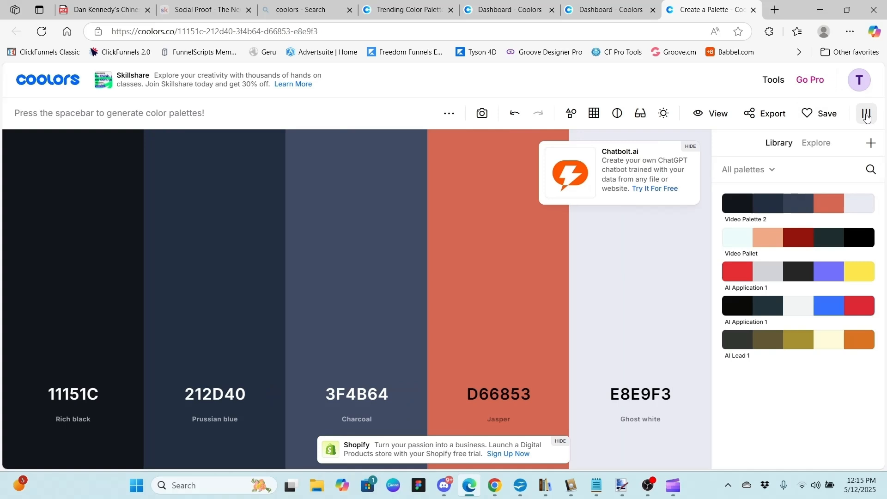
pyautogui.click(866, 115)
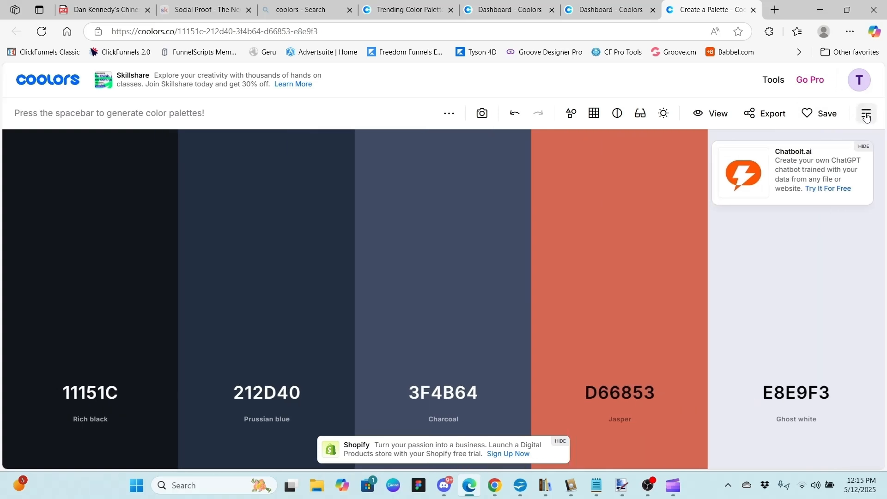
pyautogui.click(866, 116)
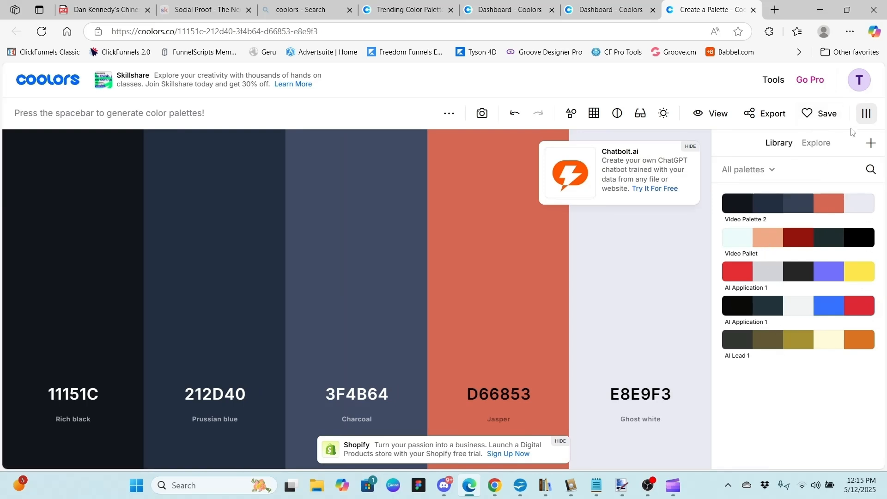
pyautogui.click(866, 115)
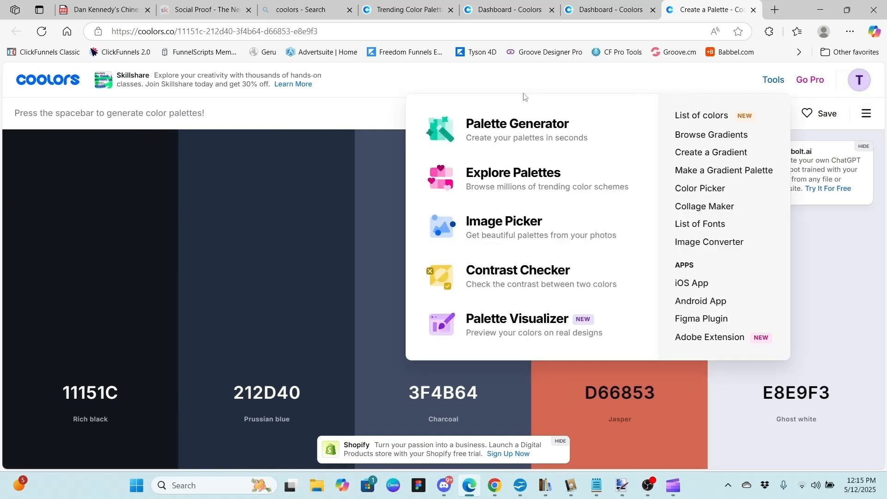